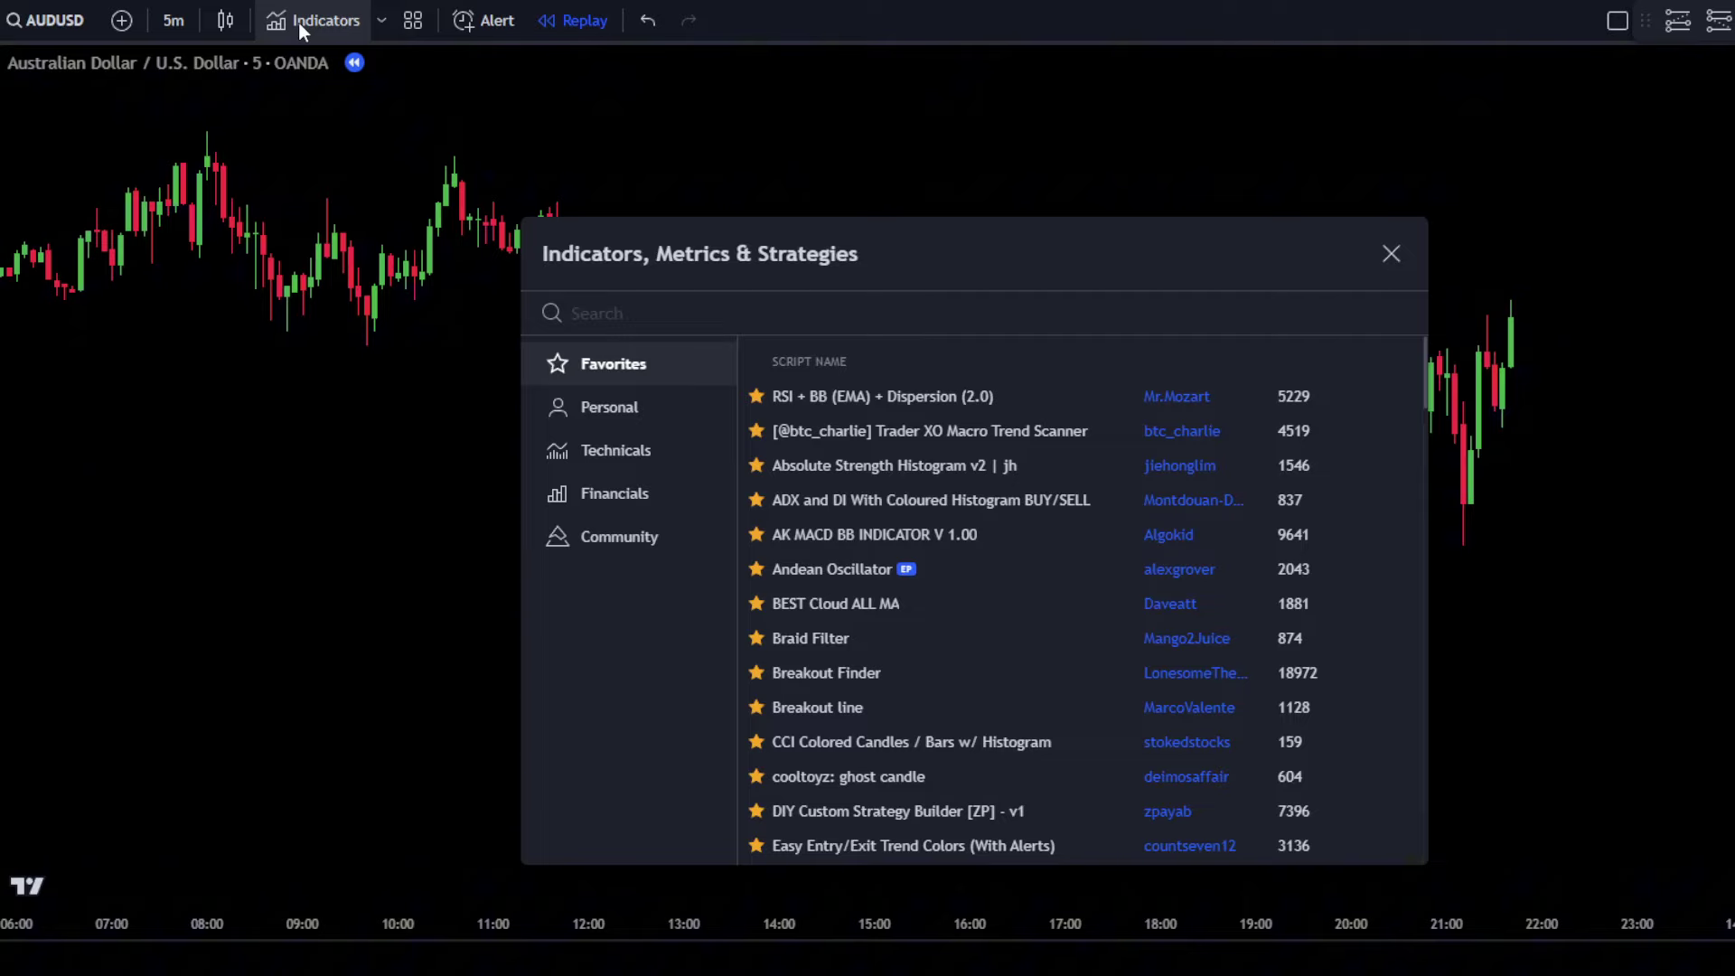
# Search 'rob booker reversal tabs' and add the Rob Booker Reversal Tabs indicator to the AUDUSD chart.
pyautogui.write('rob book')
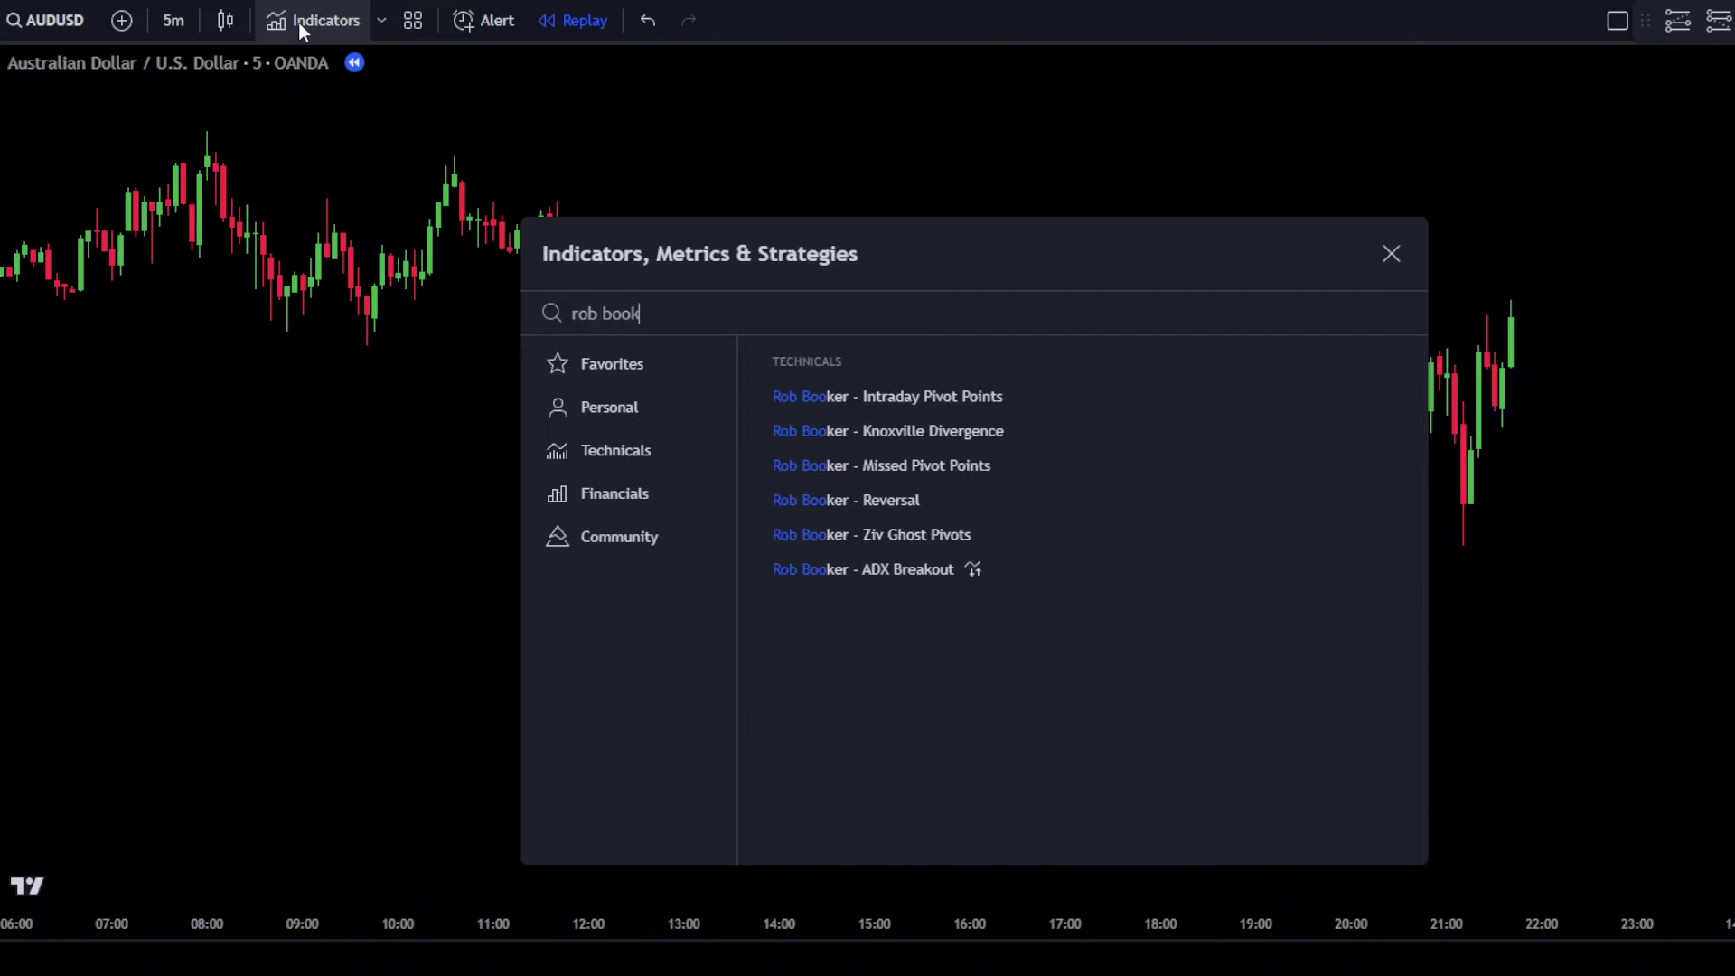
pyautogui.write('er reversal ')
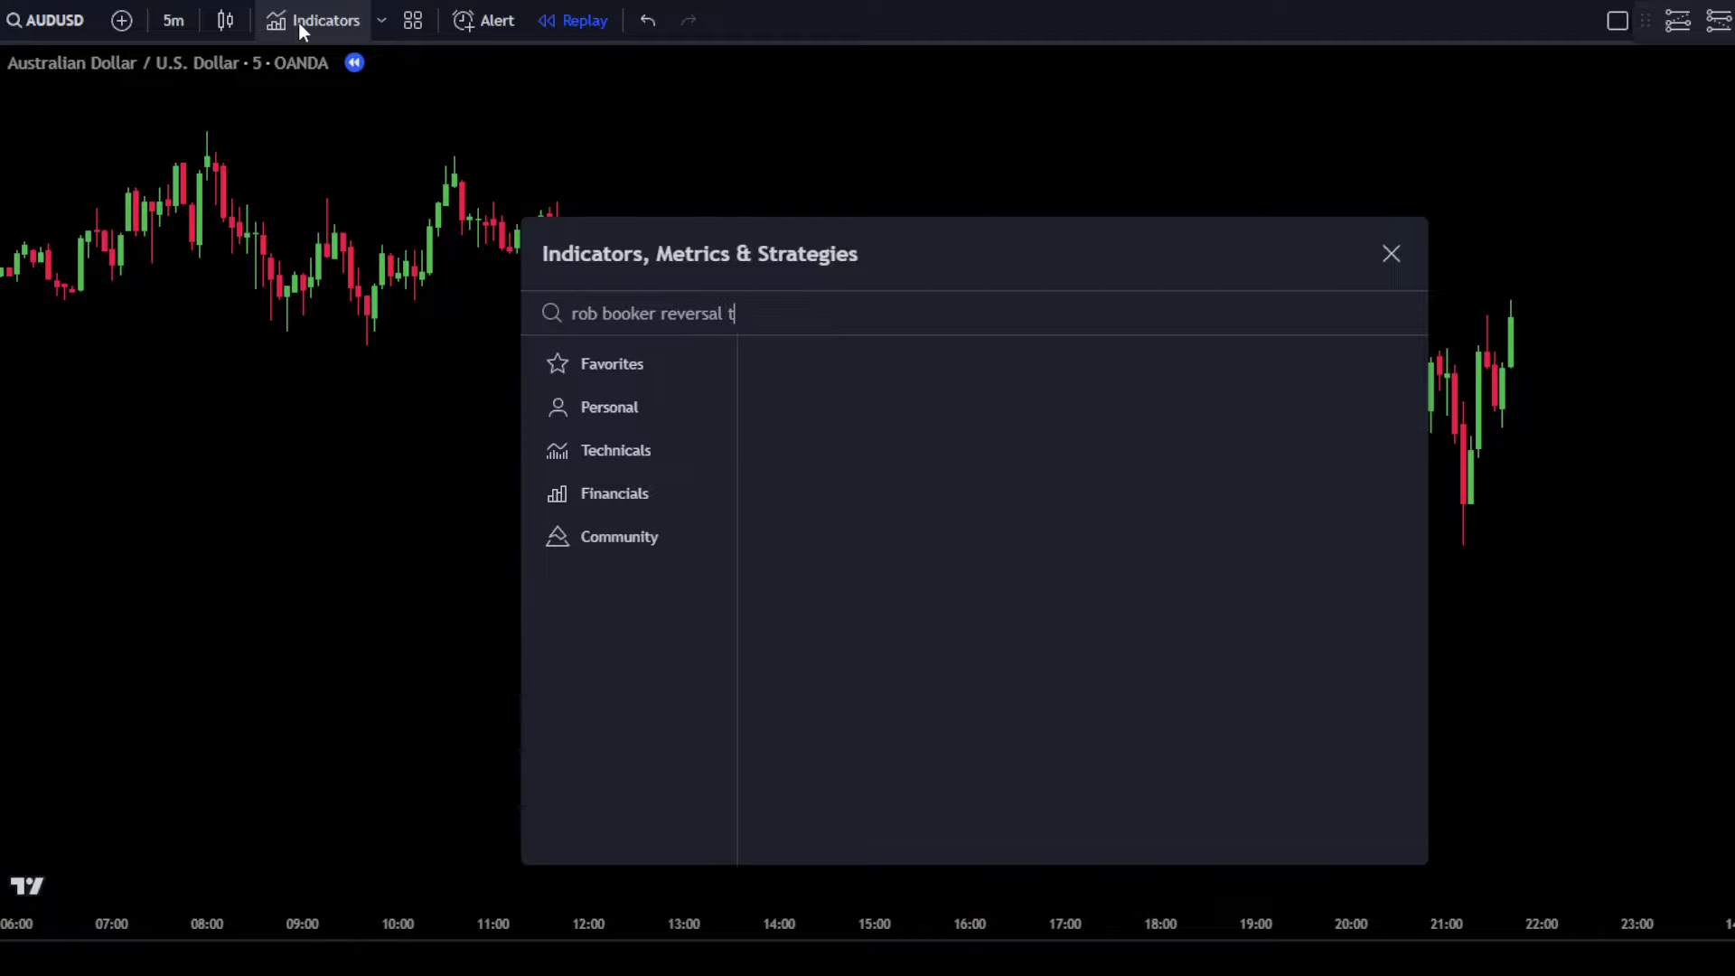
pyautogui.write('tabs')
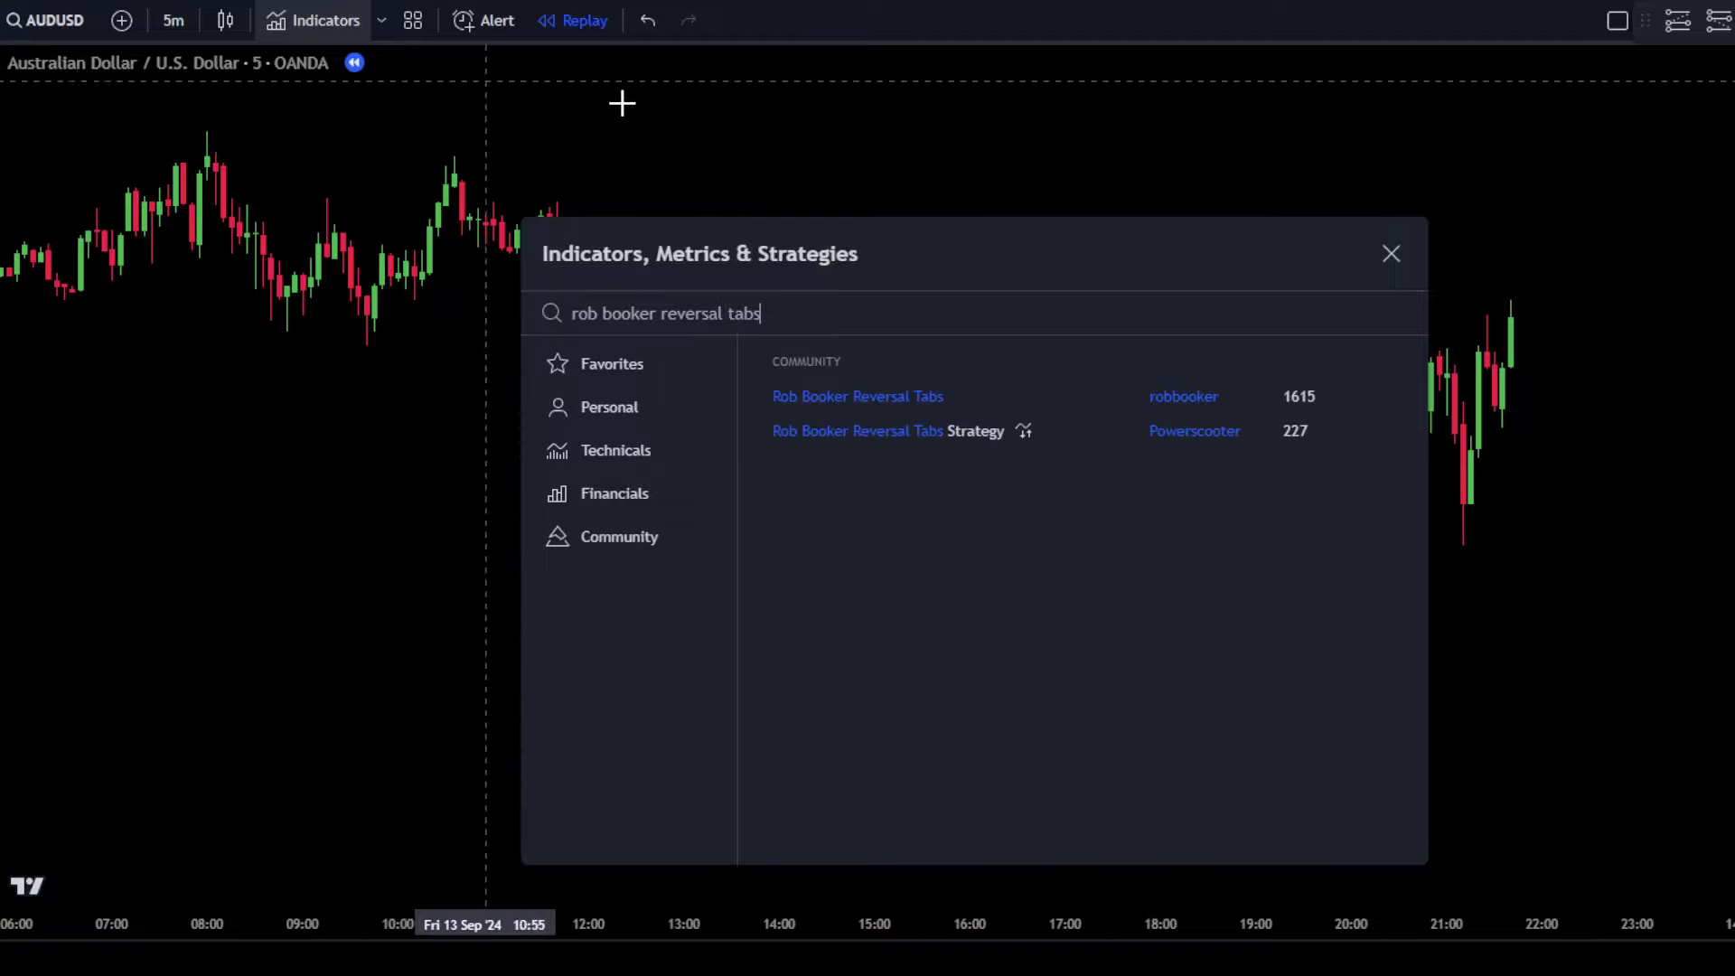
pyautogui.click(1001, 407)
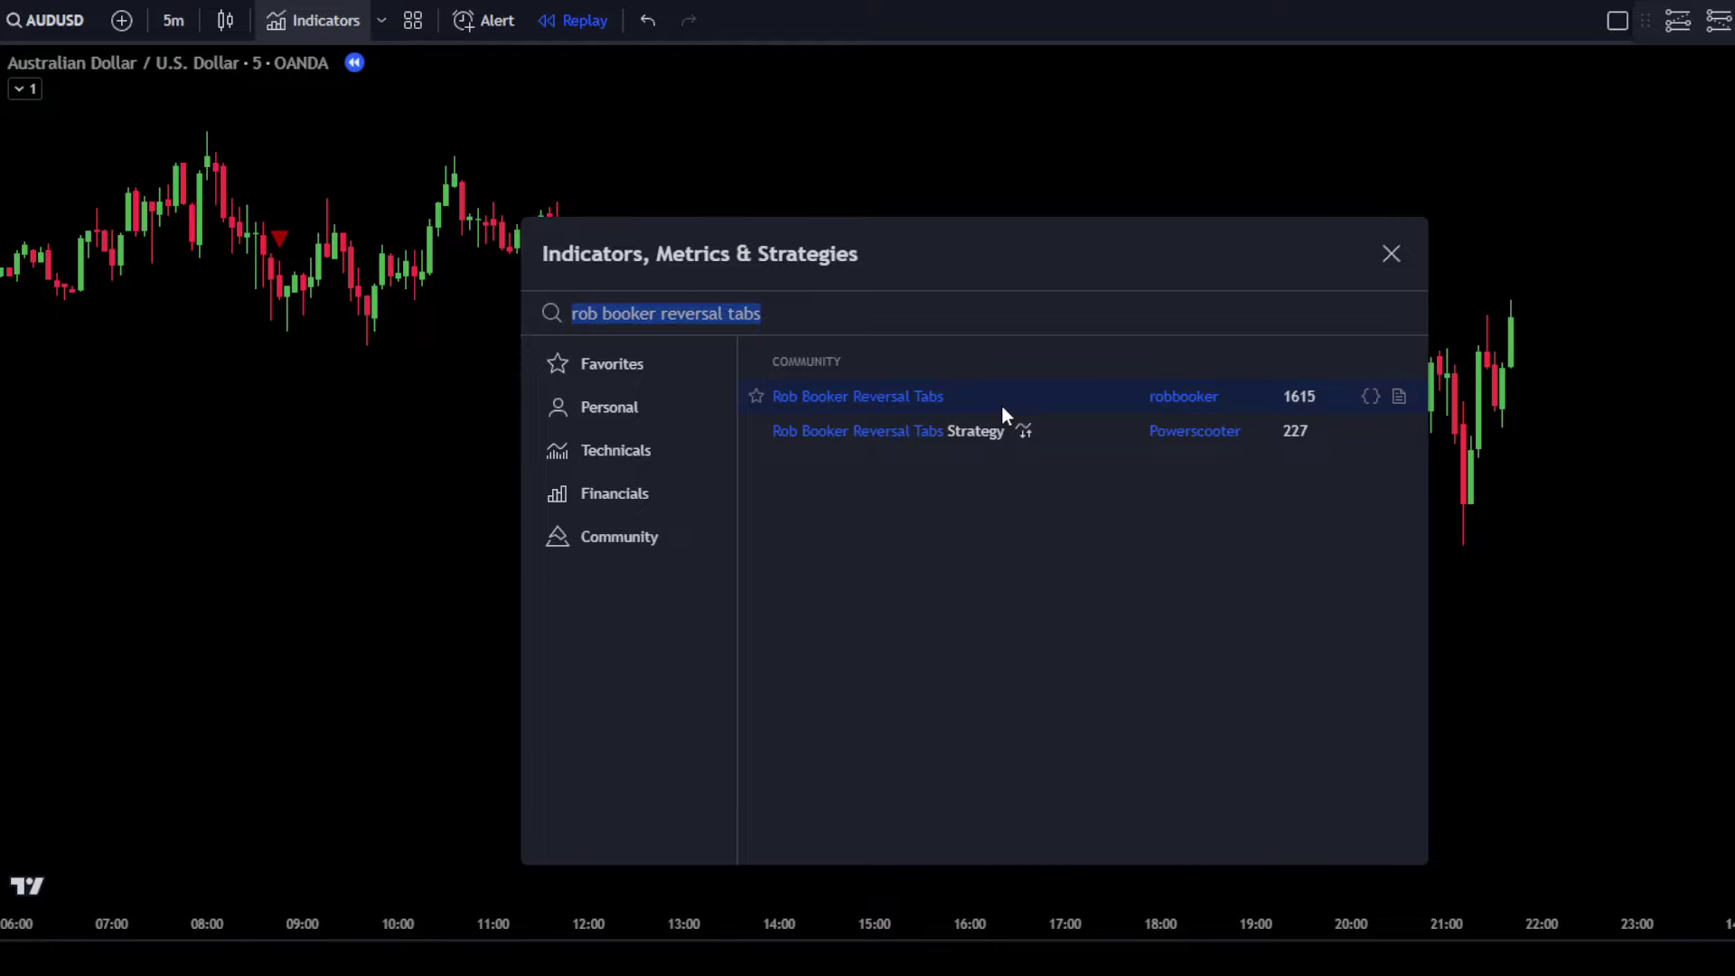
pyautogui.click(1388, 265)
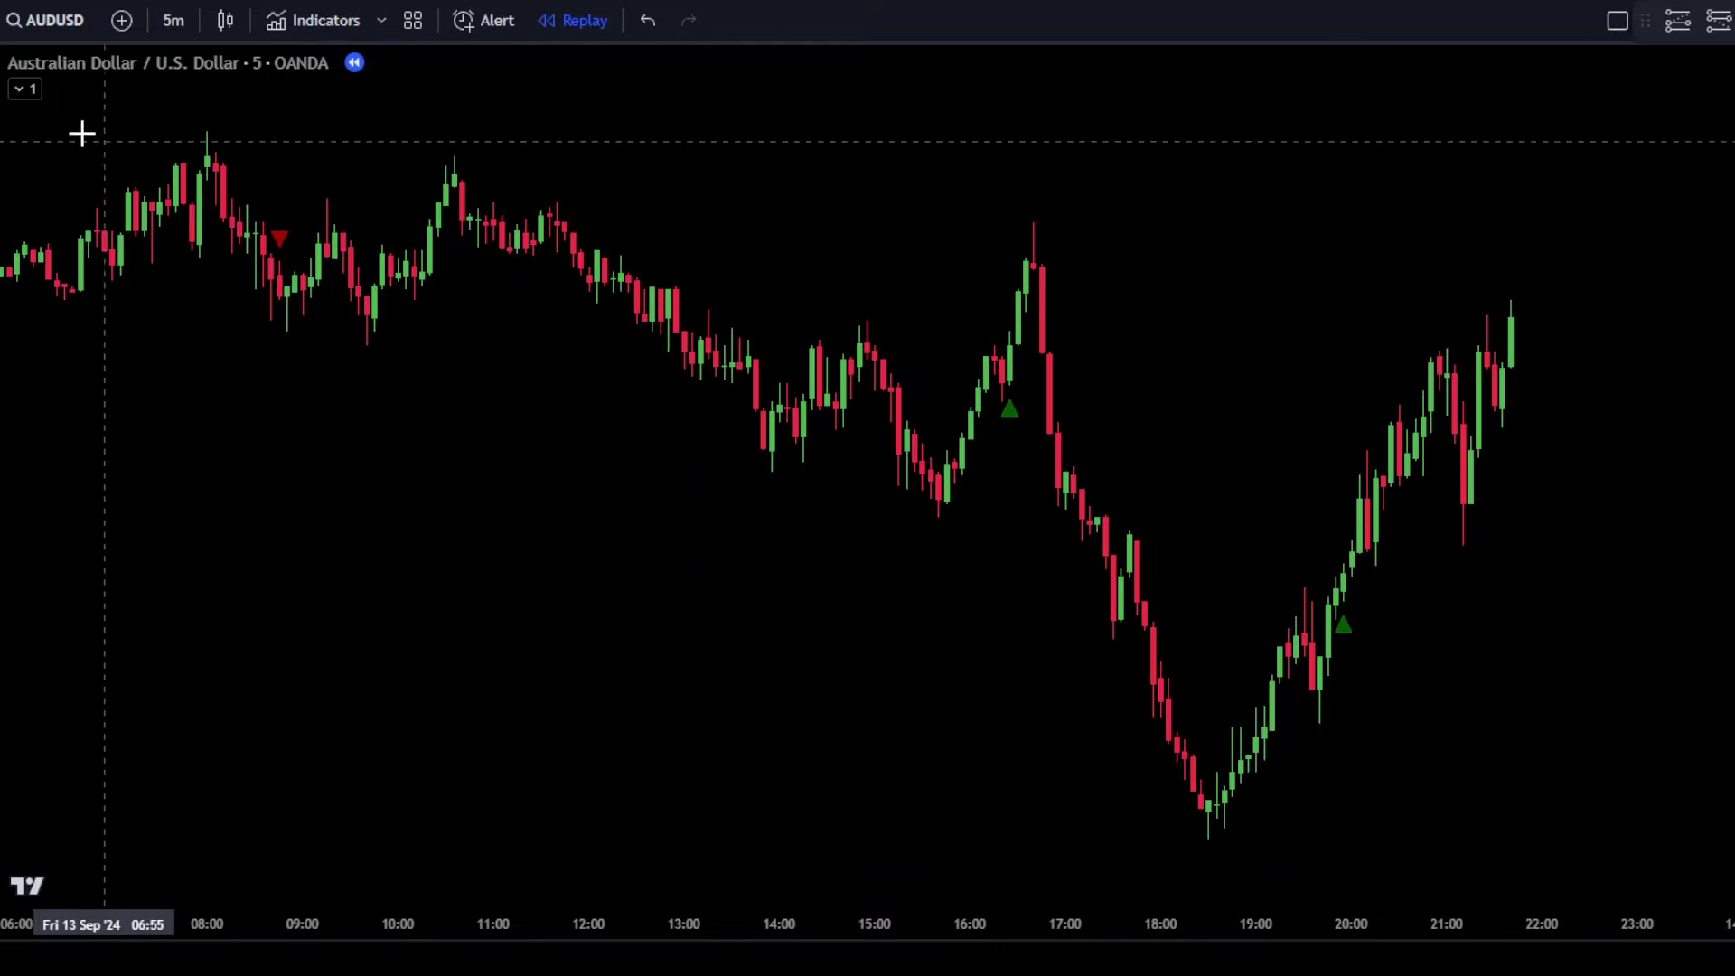
# Open the RB_ReversalTabs settings and set the MACD Fast Period to 8.
pyautogui.click(31, 92)
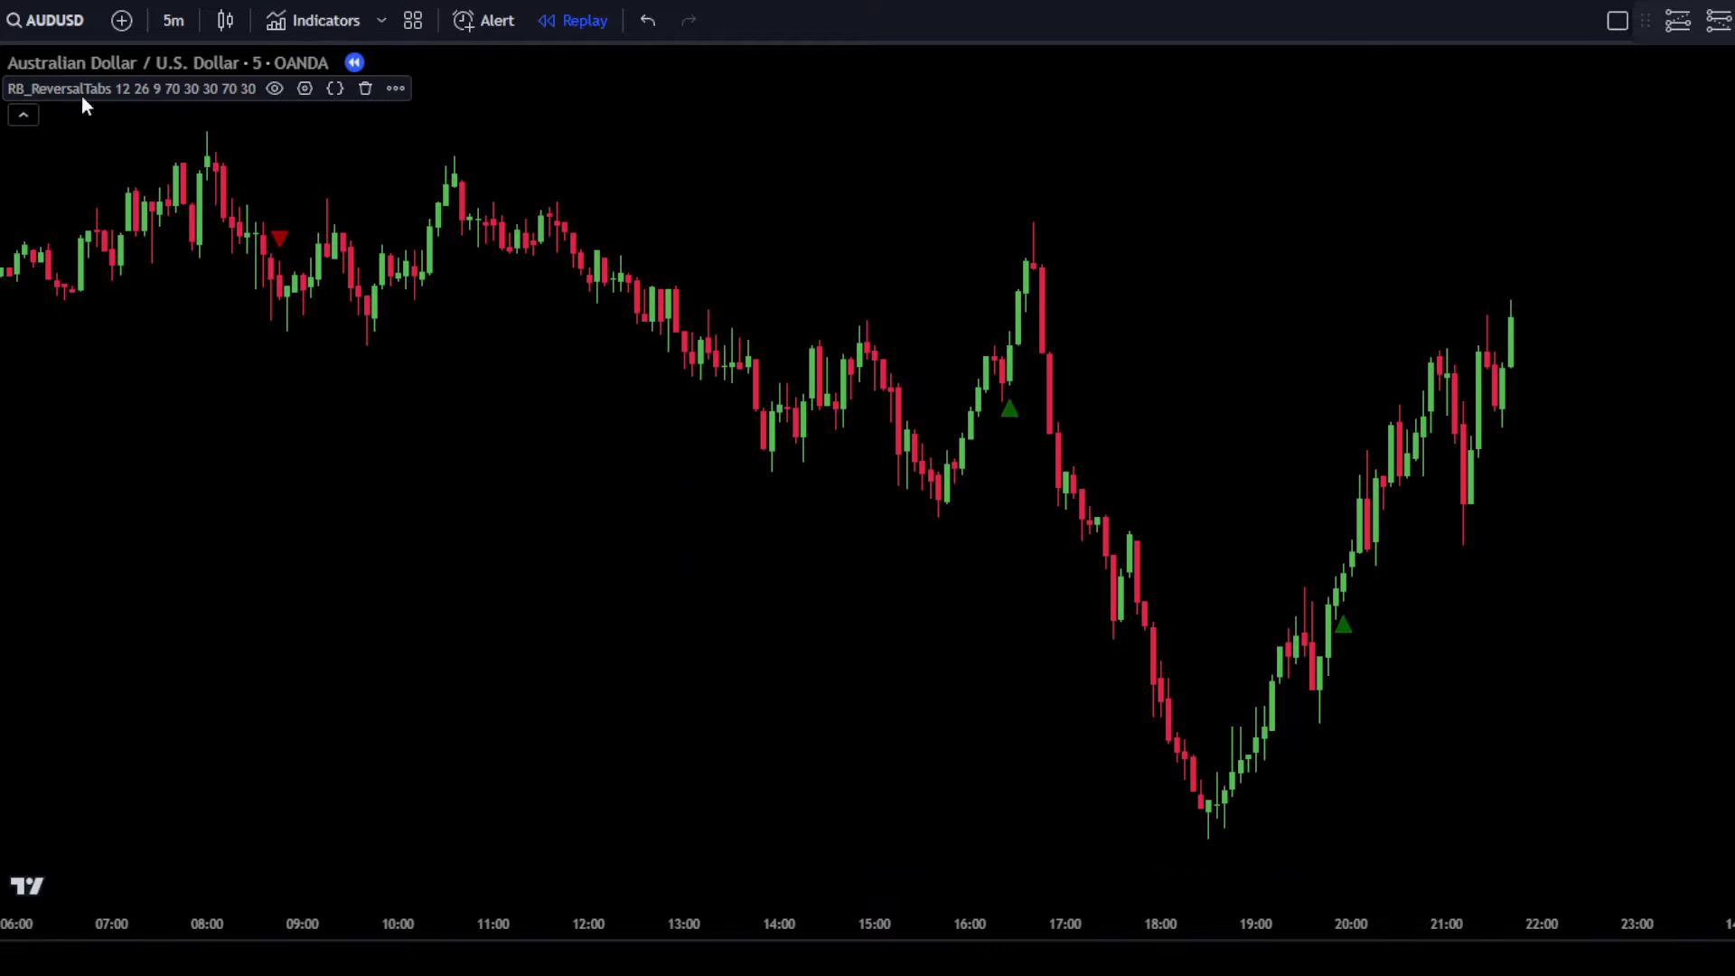
pyautogui.click(302, 87)
pyautogui.moveTo(999, 255); pyautogui.dragTo(1003, 215)
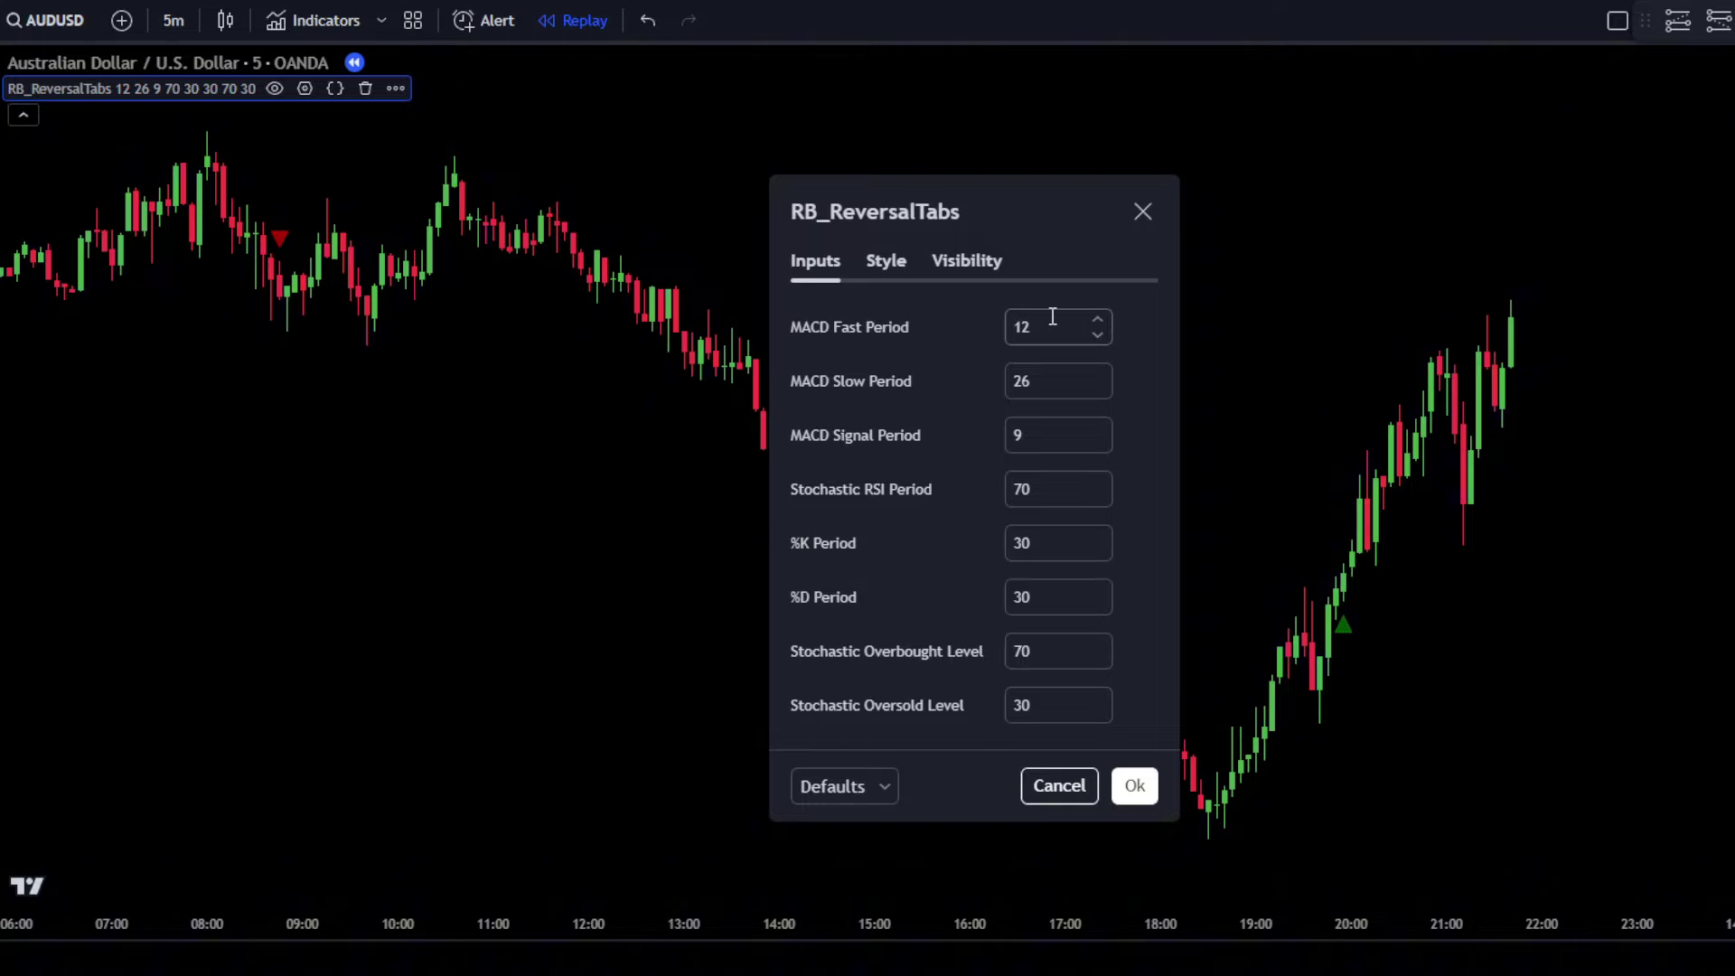
pyautogui.moveTo(1052, 318); pyautogui.dragTo(995, 329)
pyautogui.write('8')
pyautogui.click(941, 370)
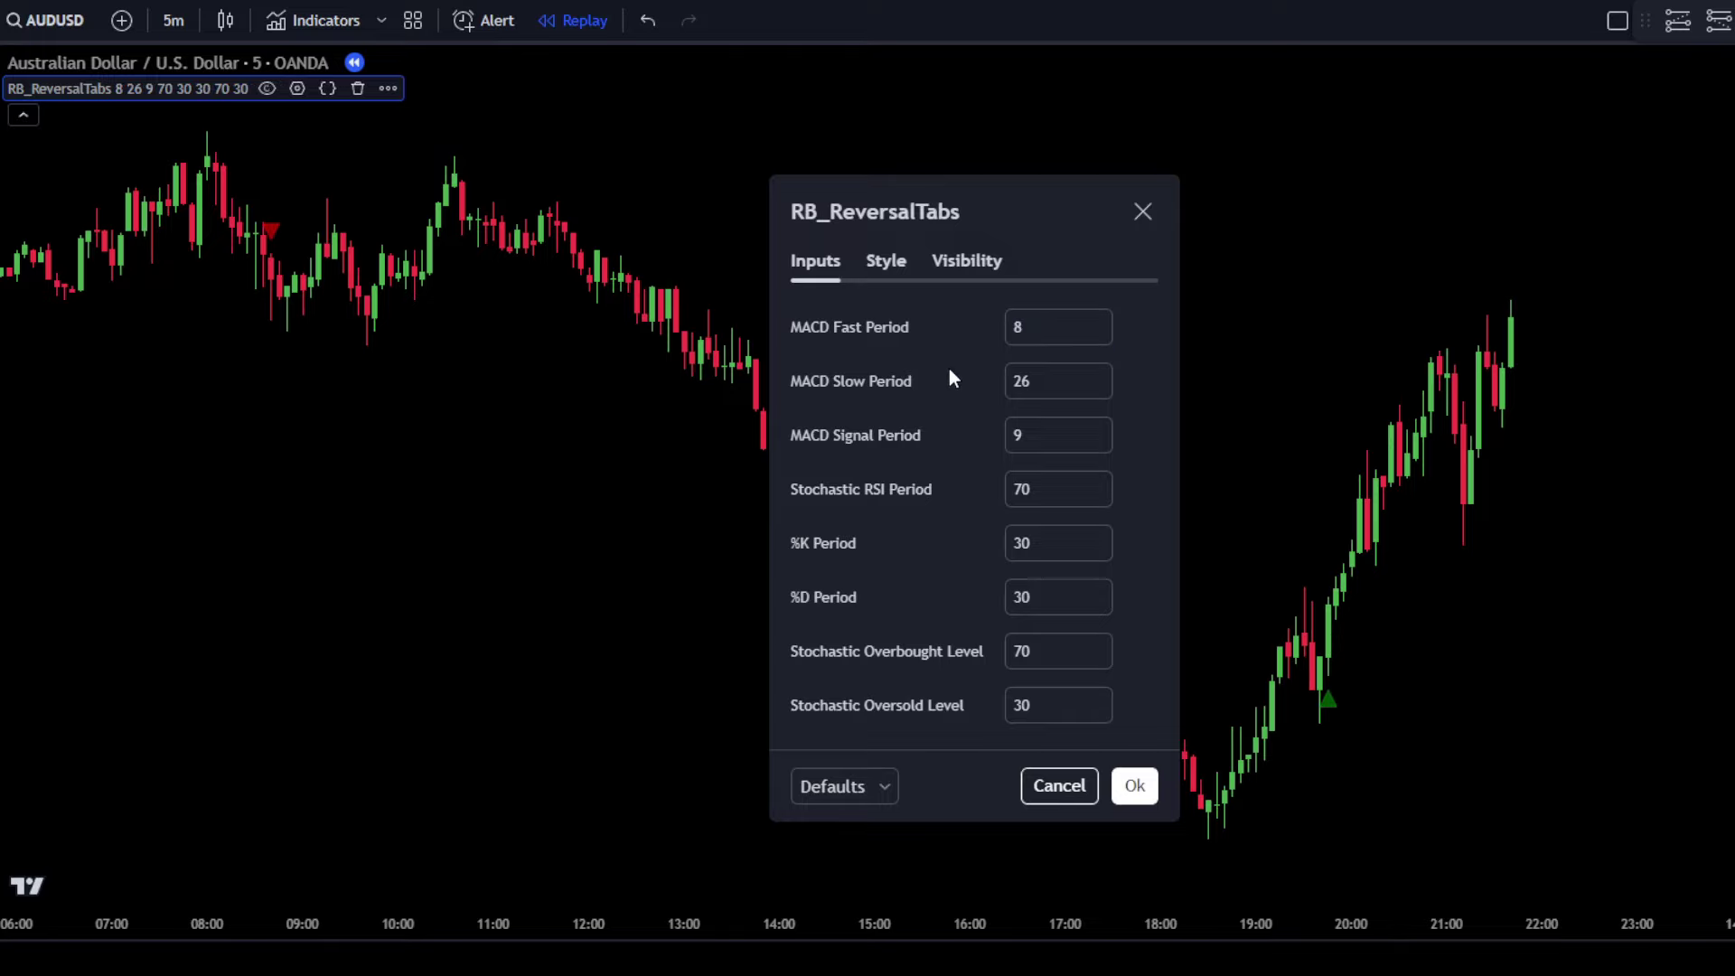
# Set the MACD Slow Period to 13 and Signal Period to 3, then apply with Ok.
pyautogui.moveTo(1059, 384); pyautogui.dragTo(951, 397)
pyautogui.write('13')
pyautogui.click(945, 410)
pyautogui.moveTo(1039, 432); pyautogui.dragTo(1001, 439)
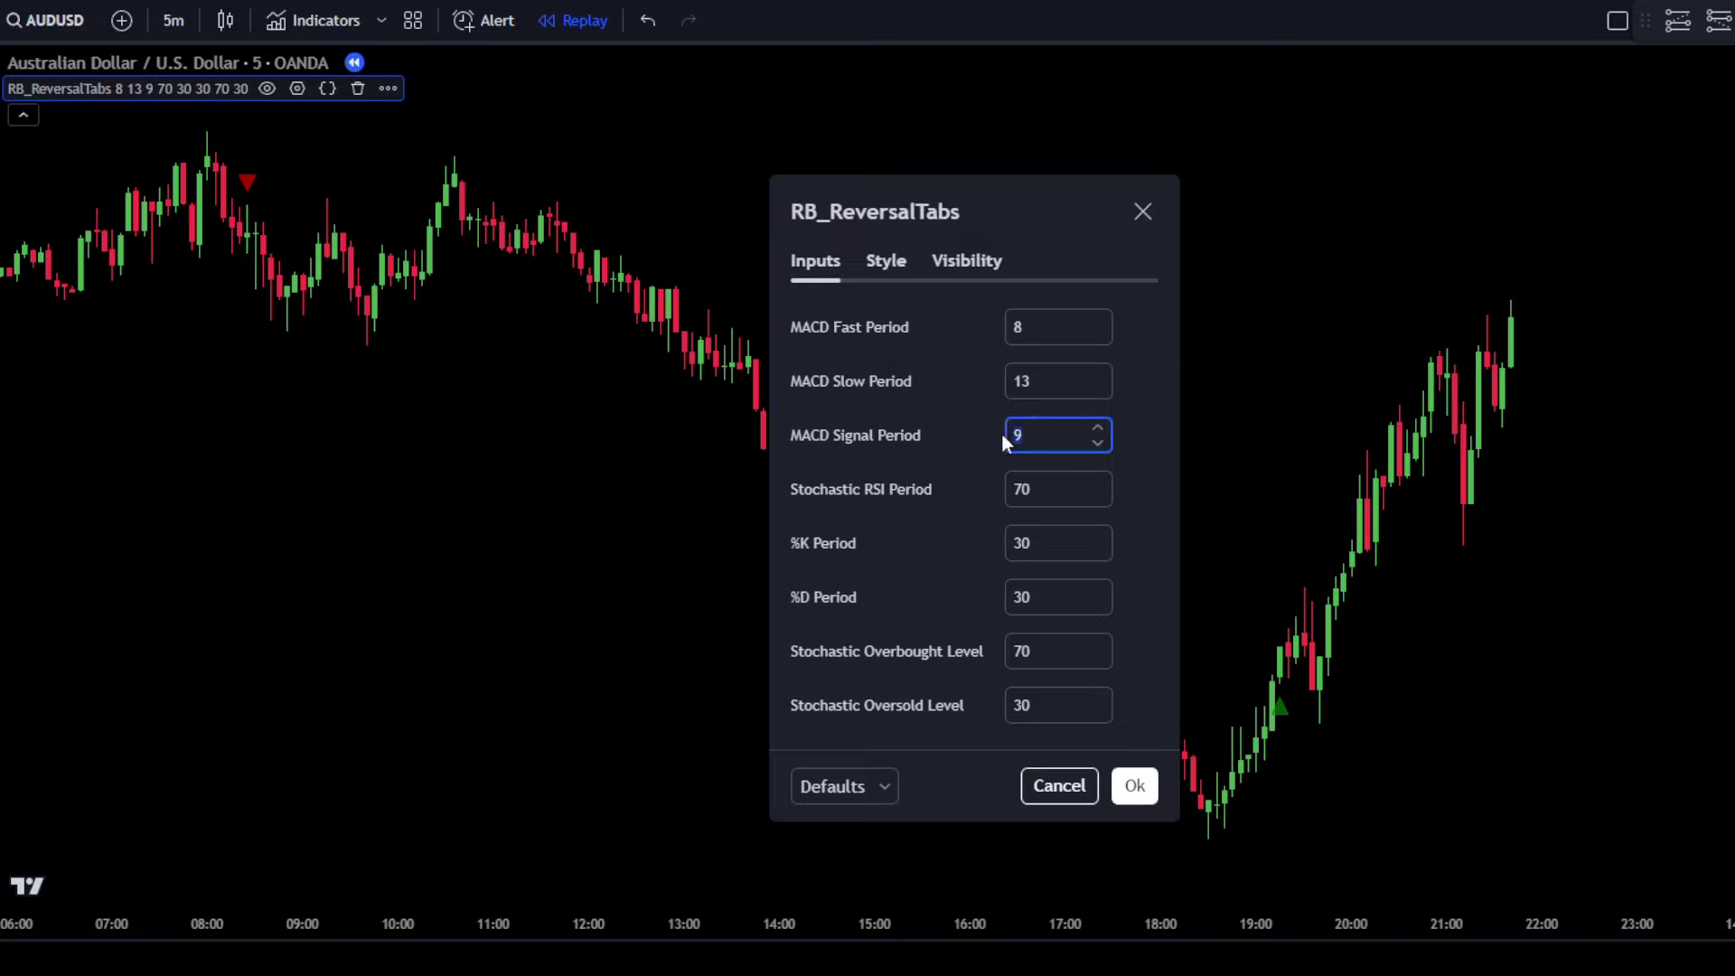
pyautogui.write('3')
pyautogui.click(957, 432)
pyautogui.click(1133, 788)
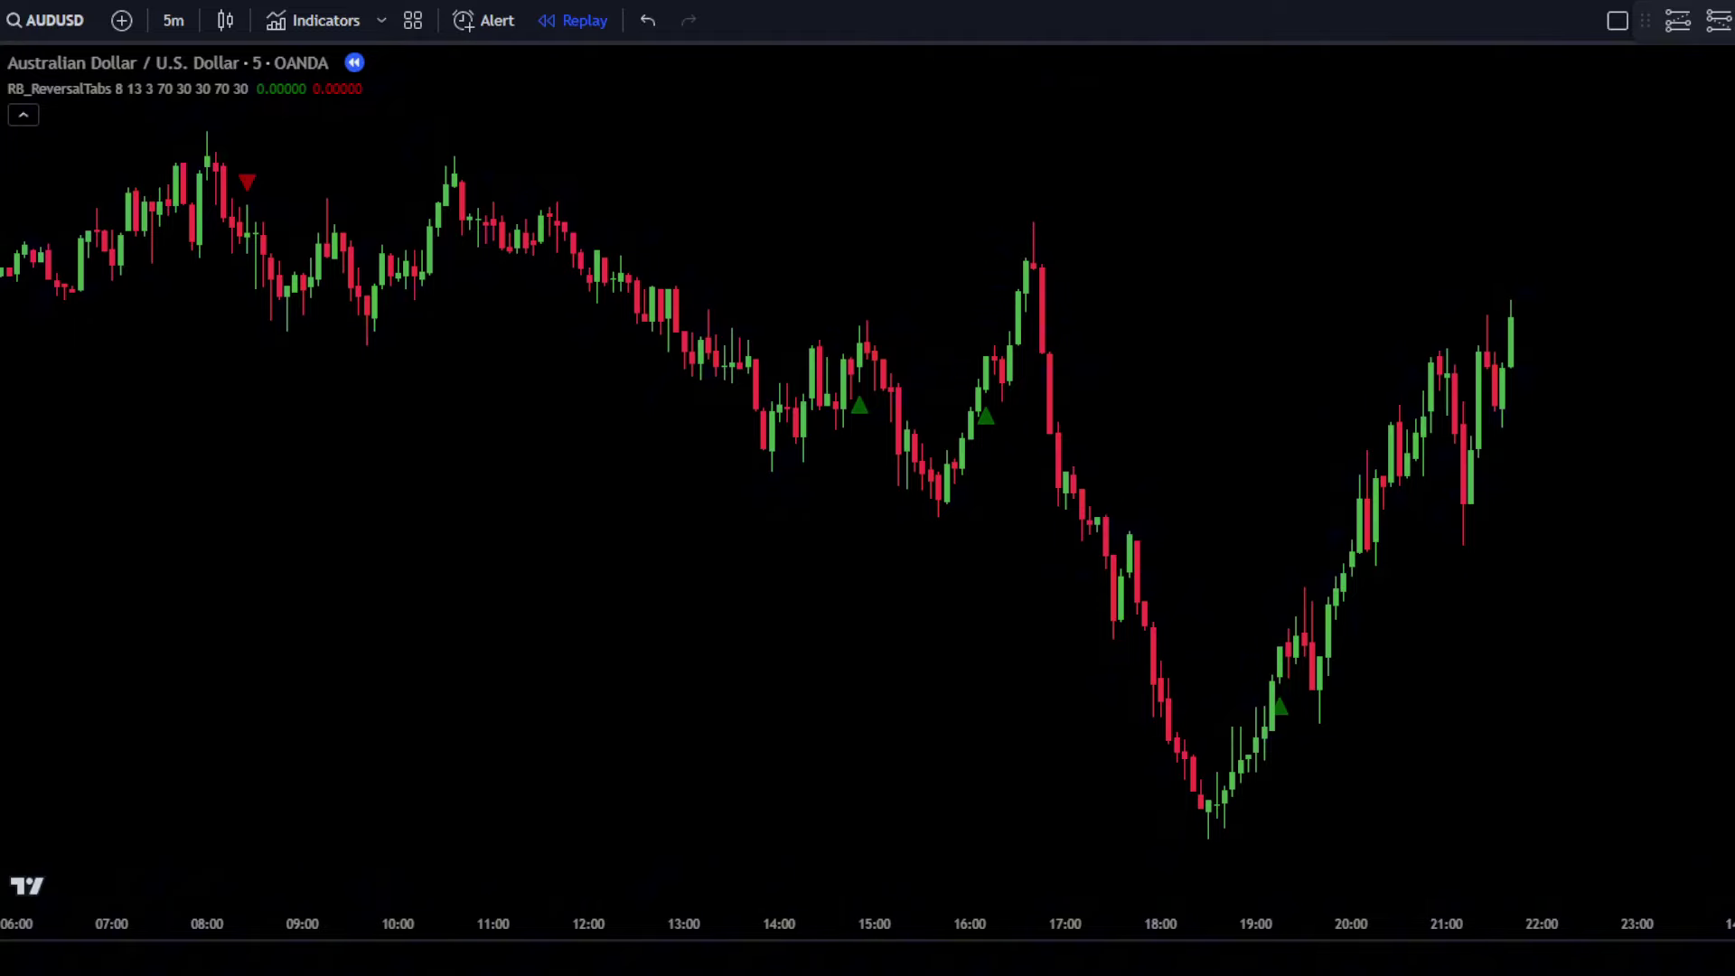
# Search Indicators for 'macd reloaded' and add MACD ReLoaded as a pane below the price chart.
pyautogui.click(329, 20)
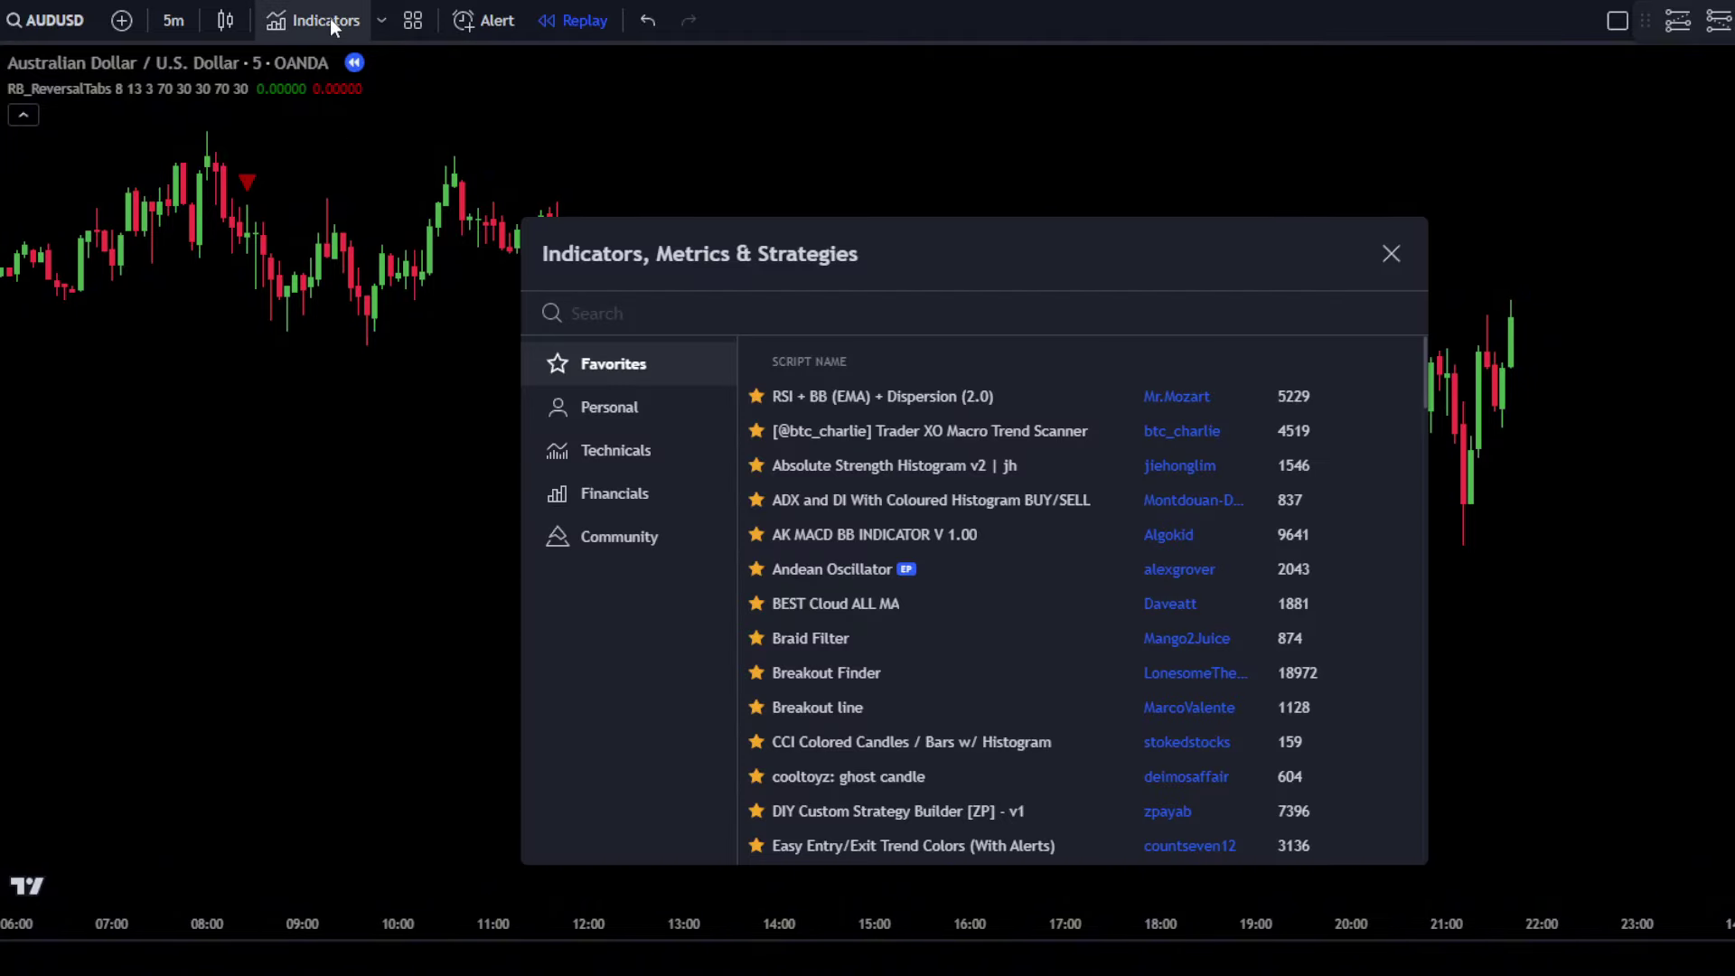
pyautogui.write('macd')
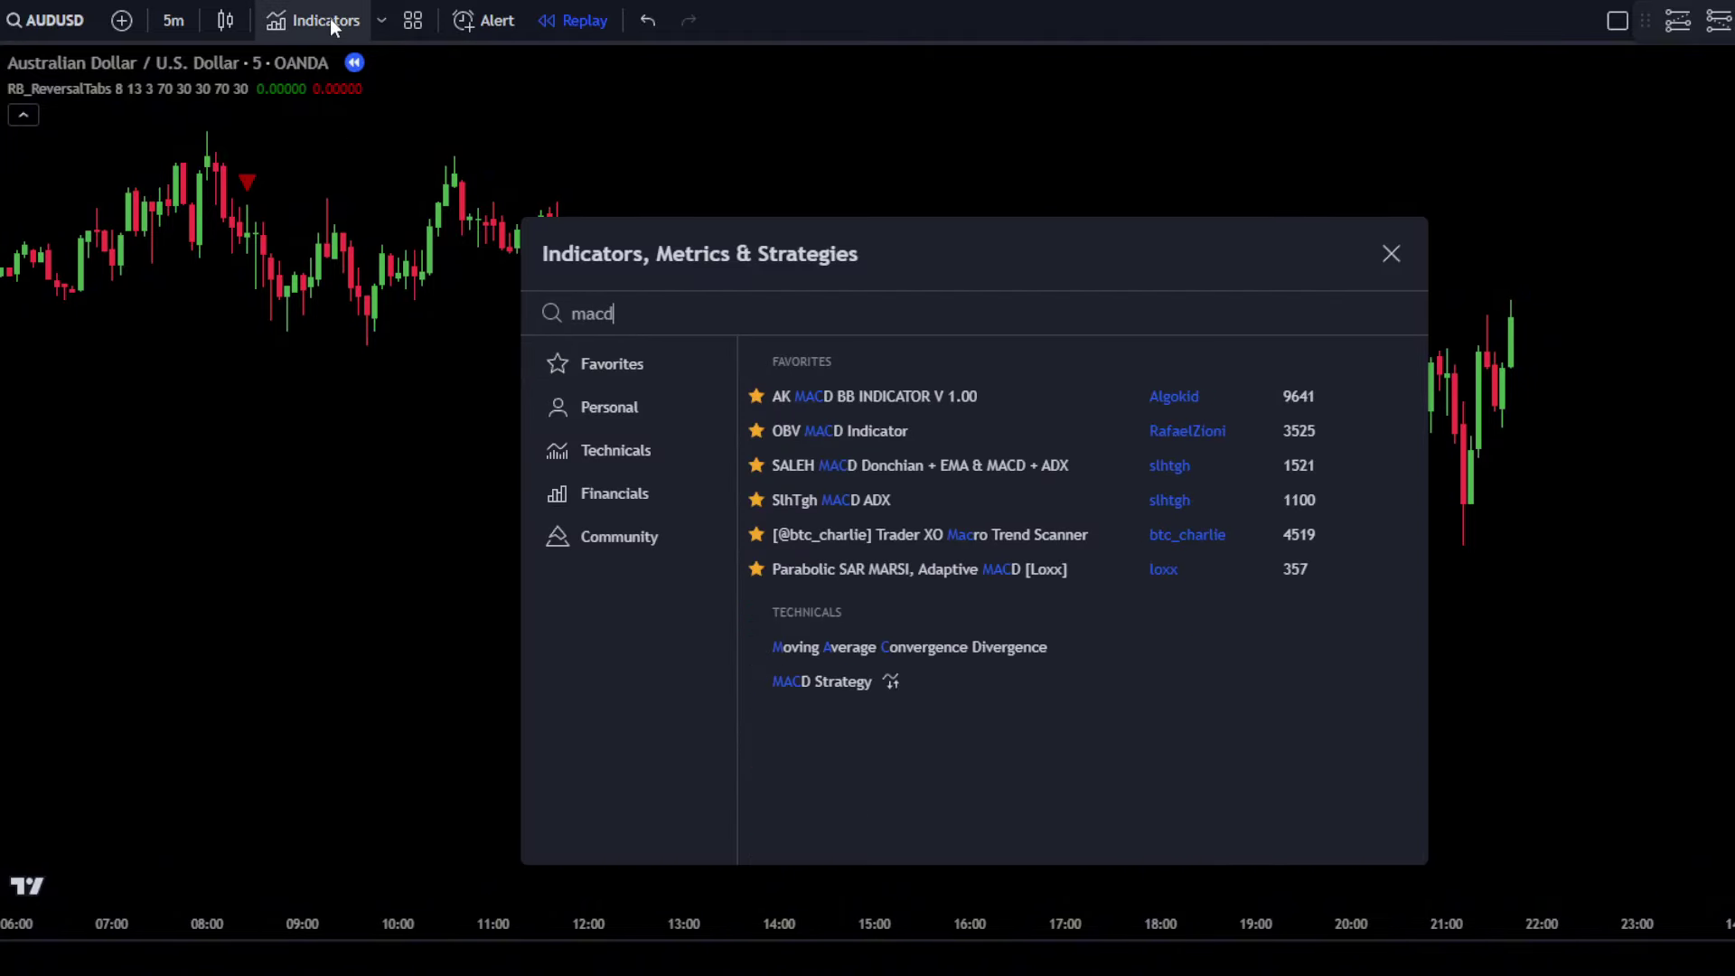
pyautogui.write(' re')
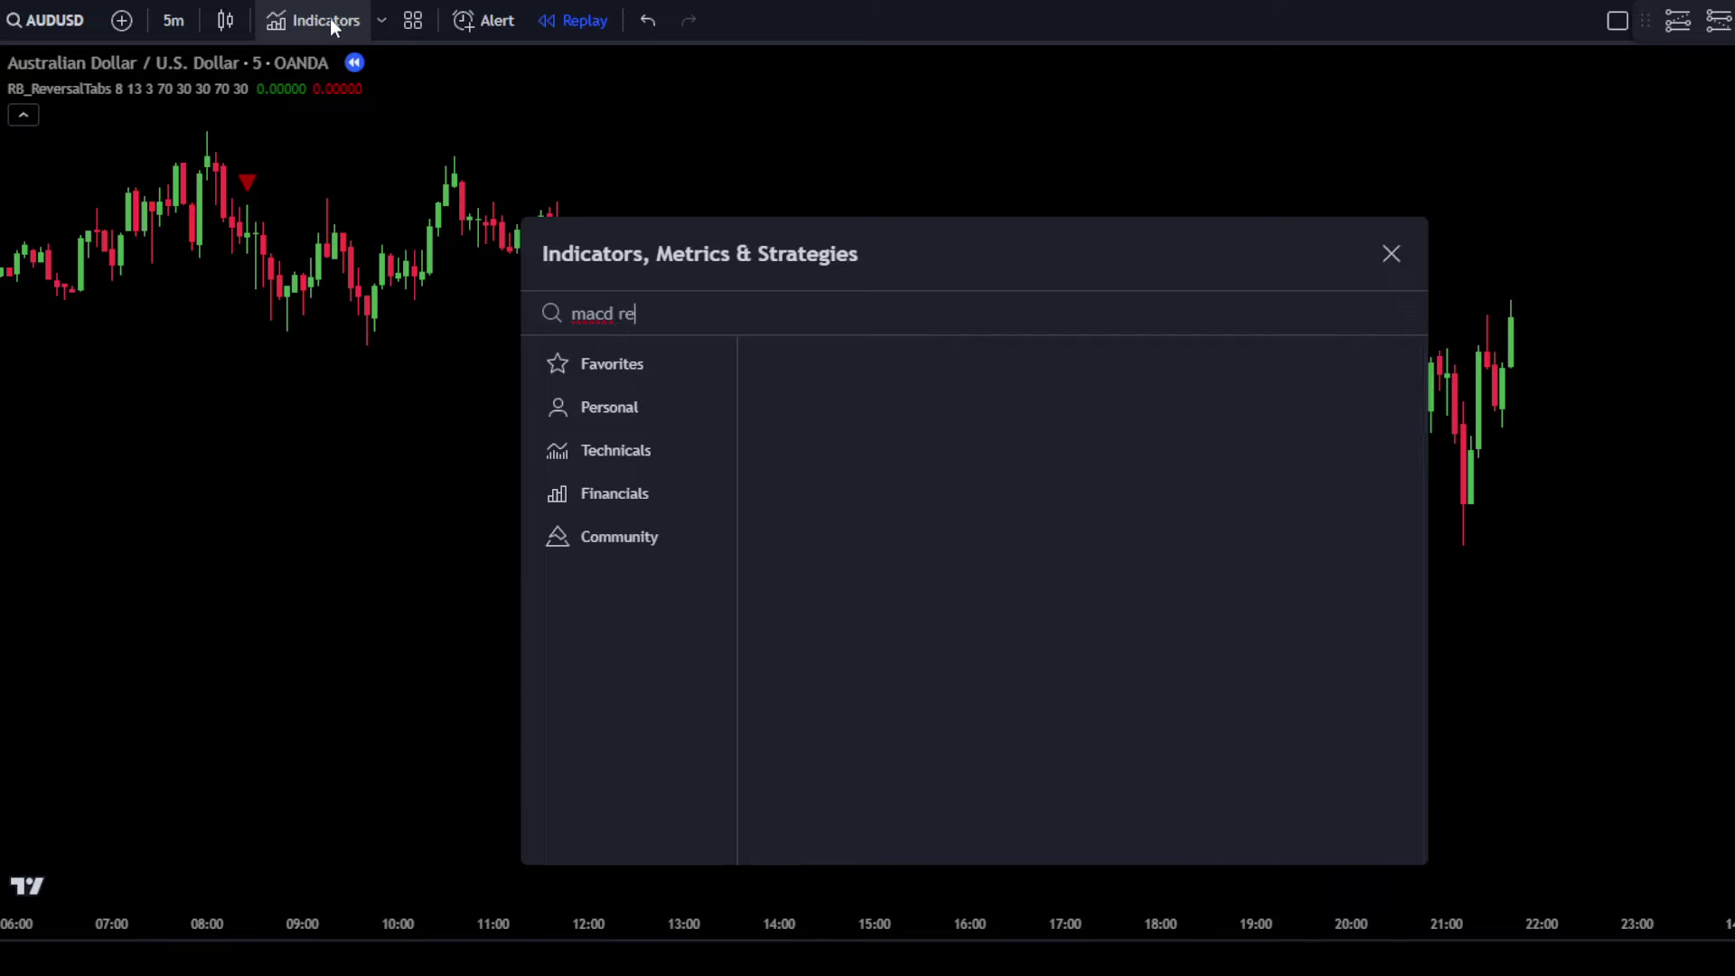
pyautogui.write('loade')
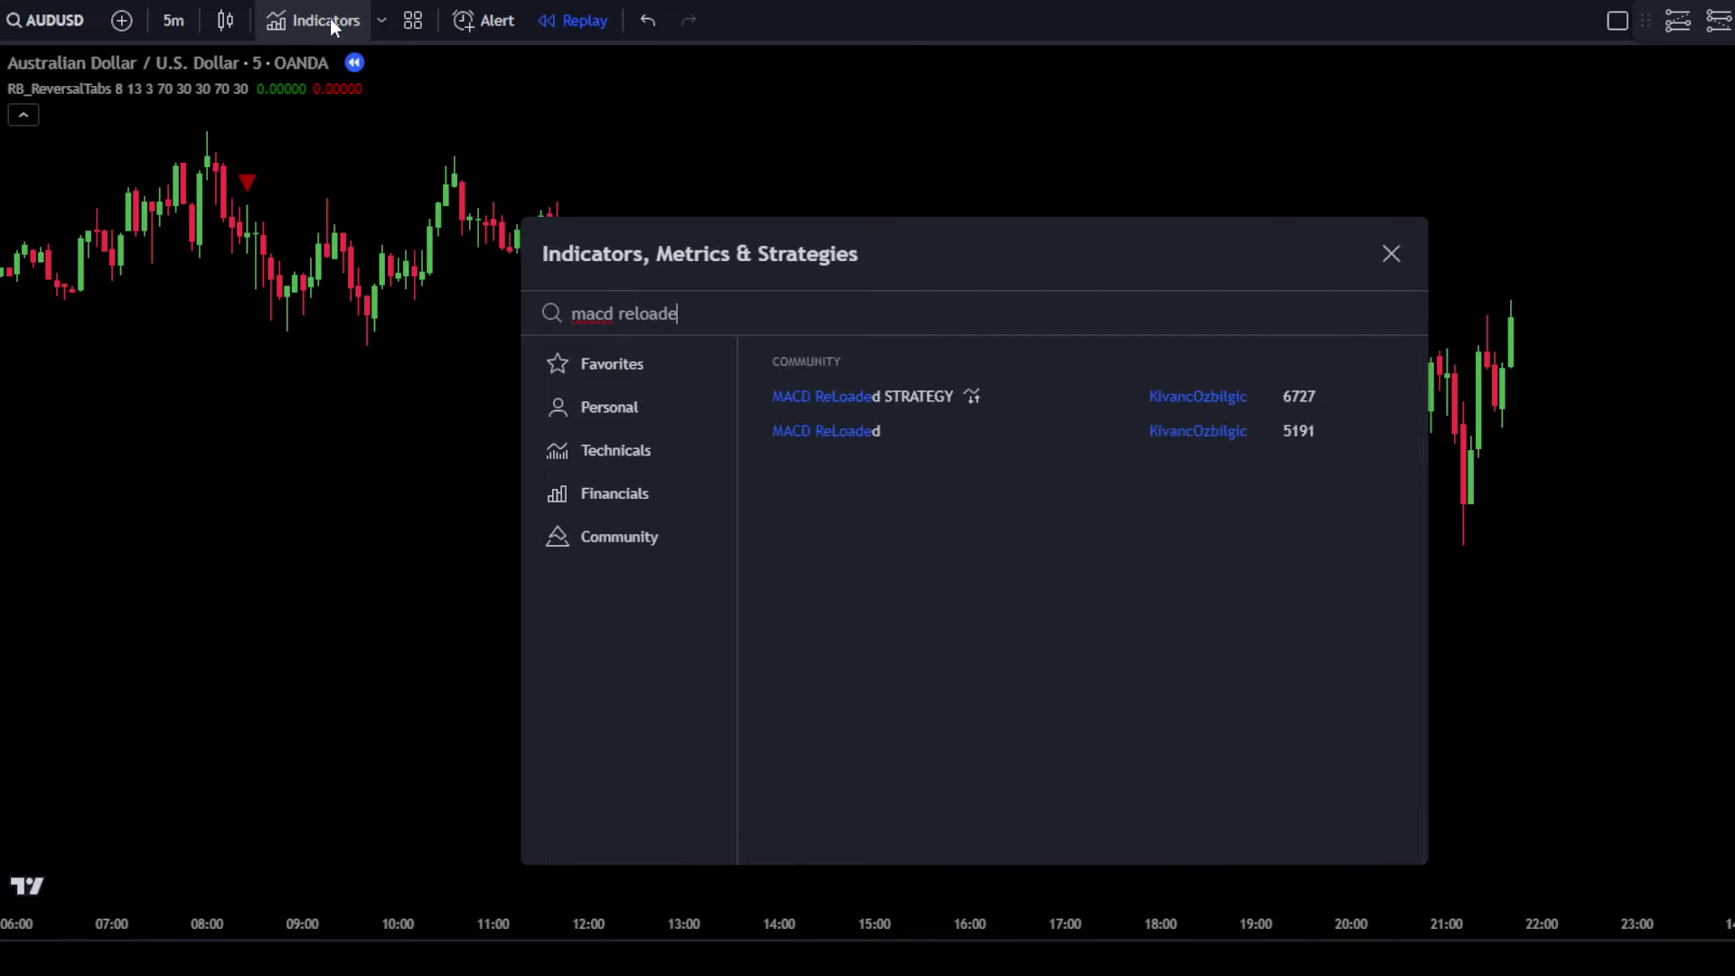
pyautogui.write('d')
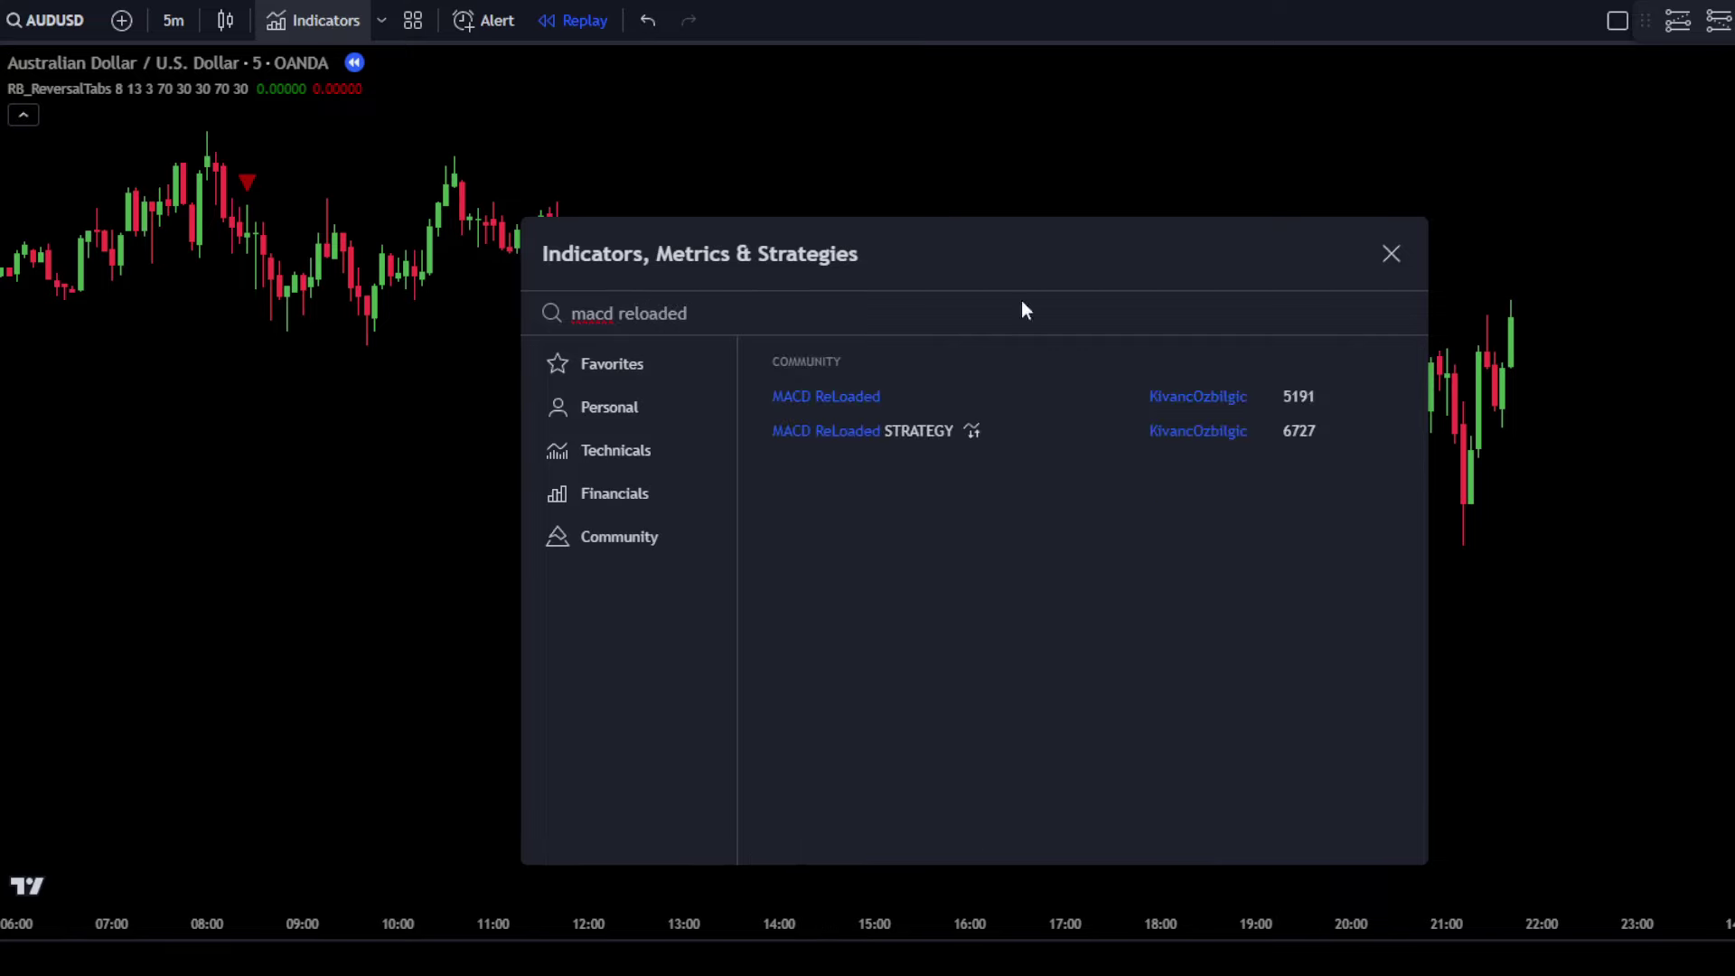
pyautogui.click(990, 398)
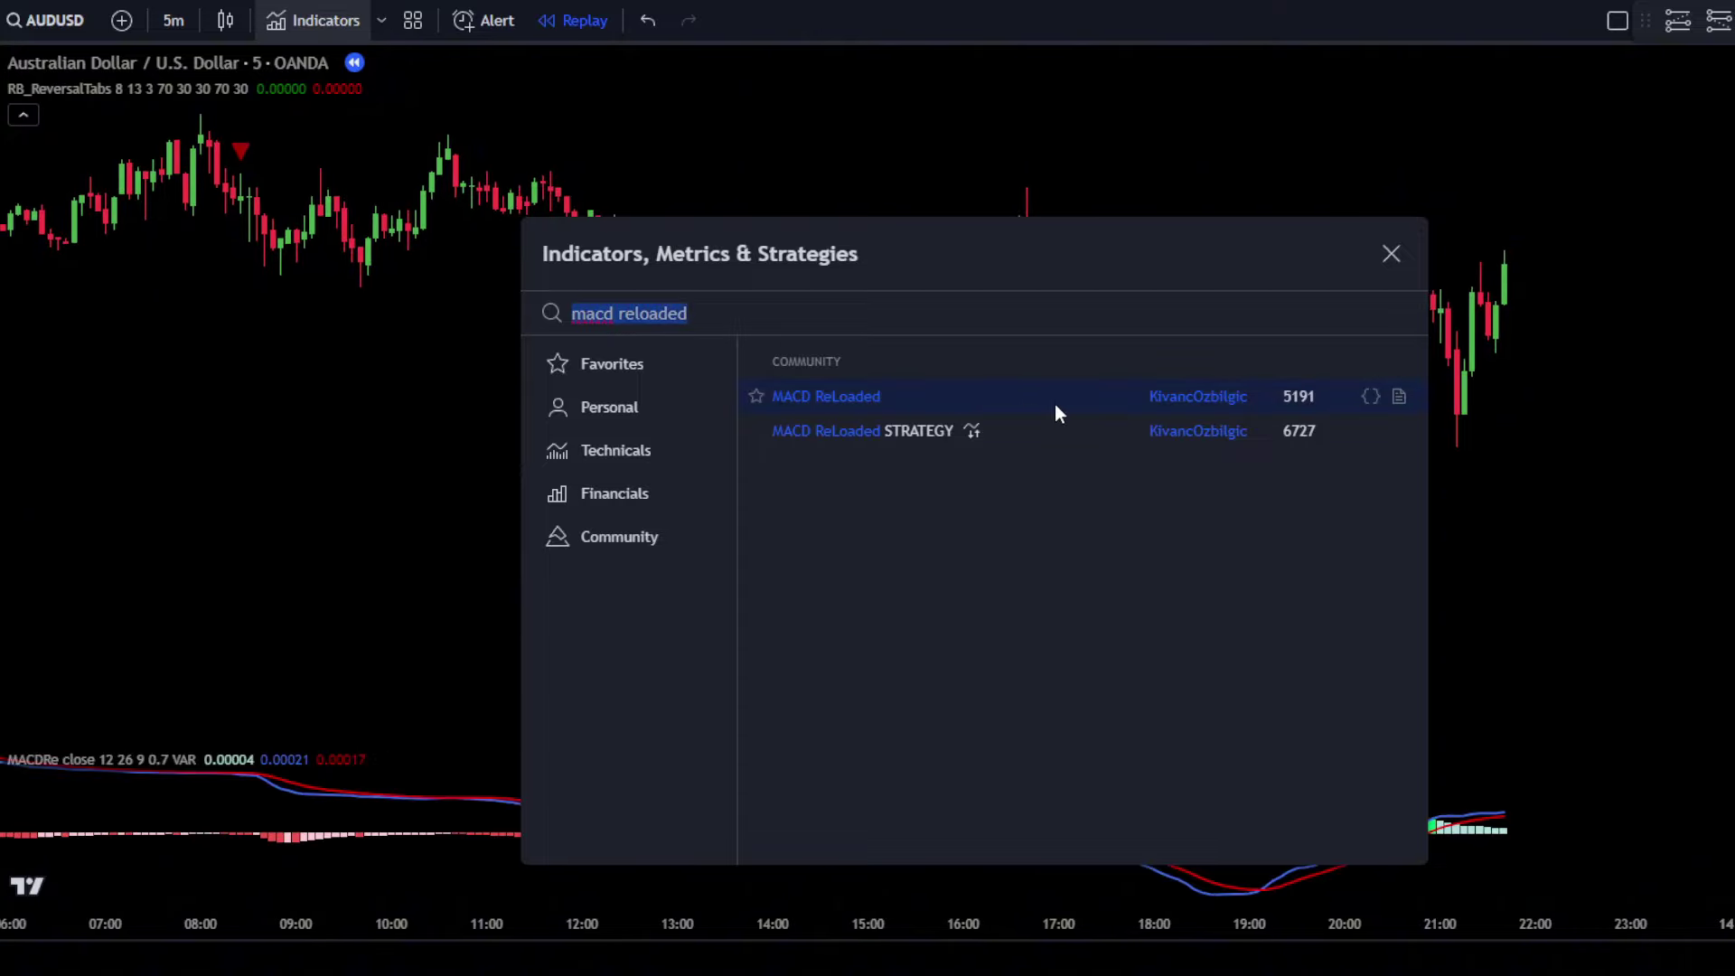
pyautogui.click(1390, 252)
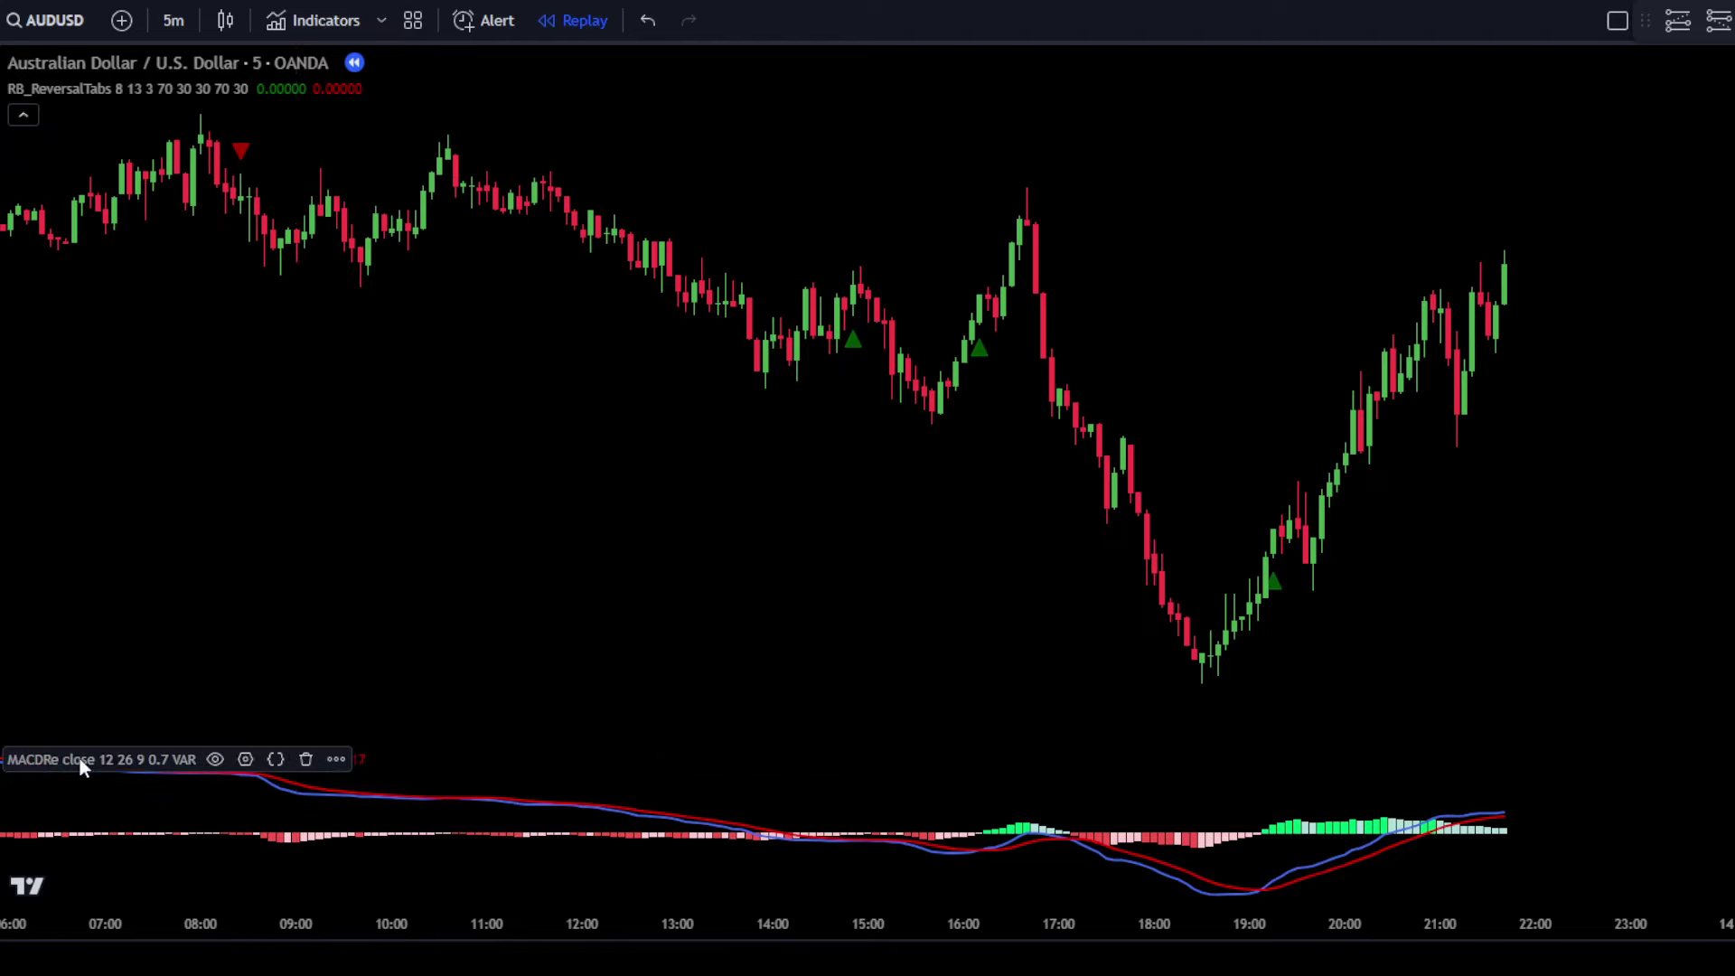
# On the MACDRe settings Style tab, uncheck the MACDRe and TRIGGER lines.
pyautogui.click(245, 759)
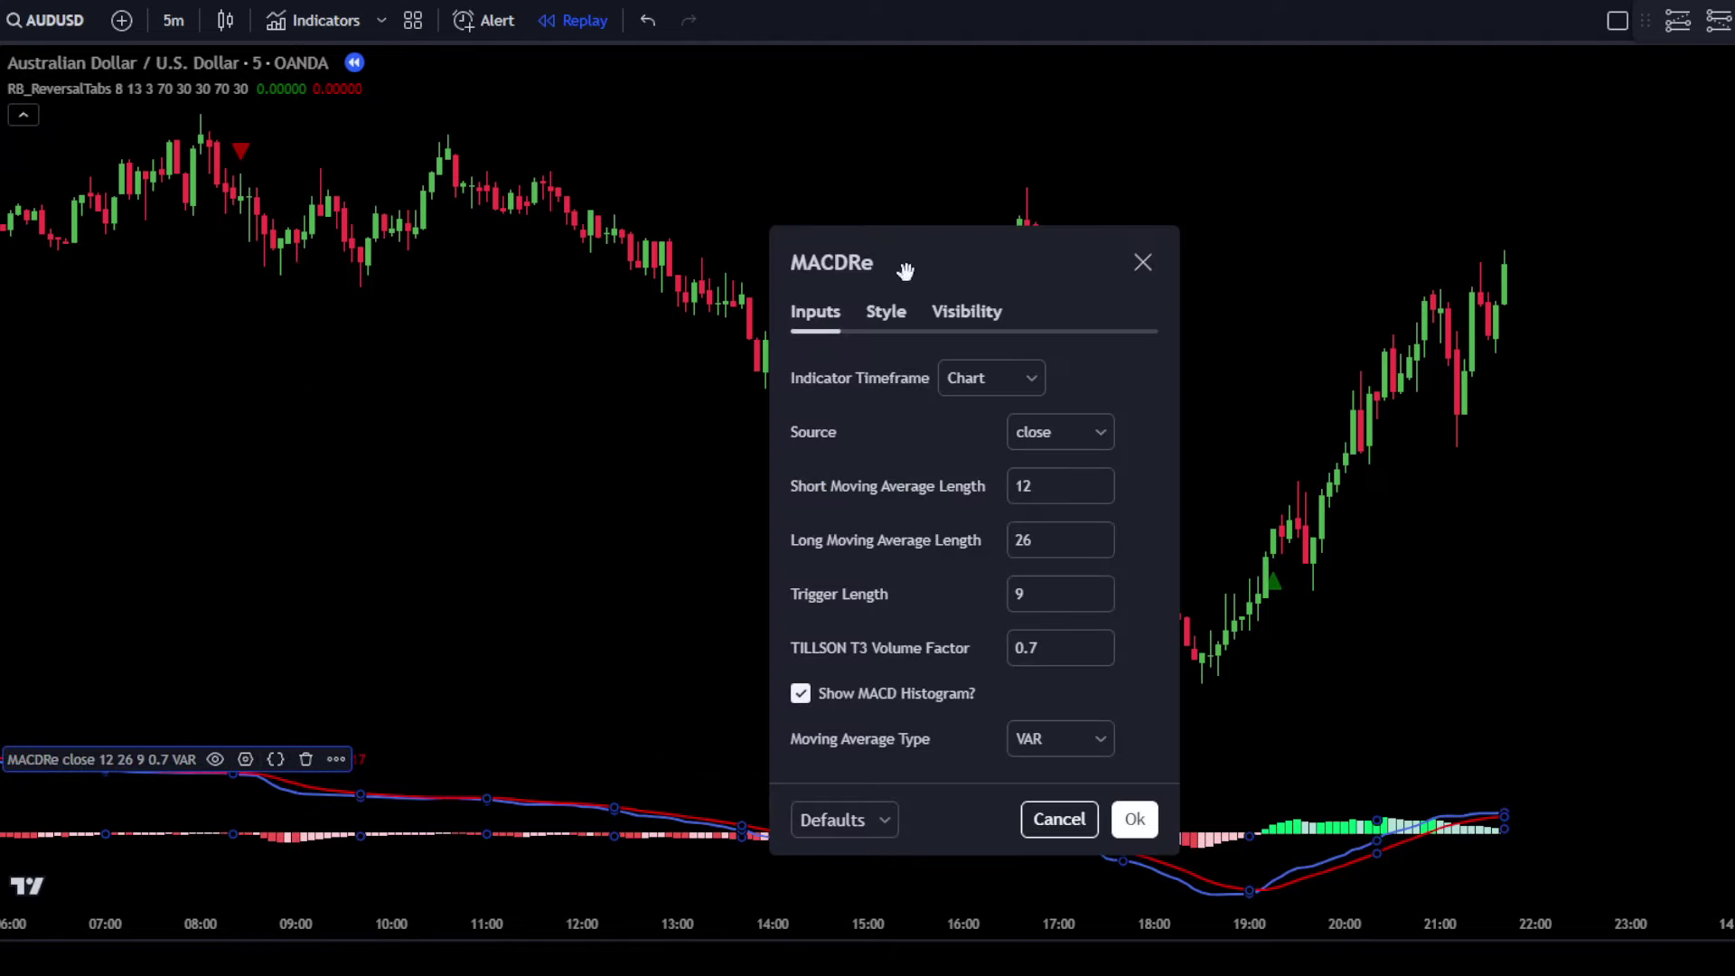
pyautogui.moveTo(905, 271); pyautogui.dragTo(904, 234)
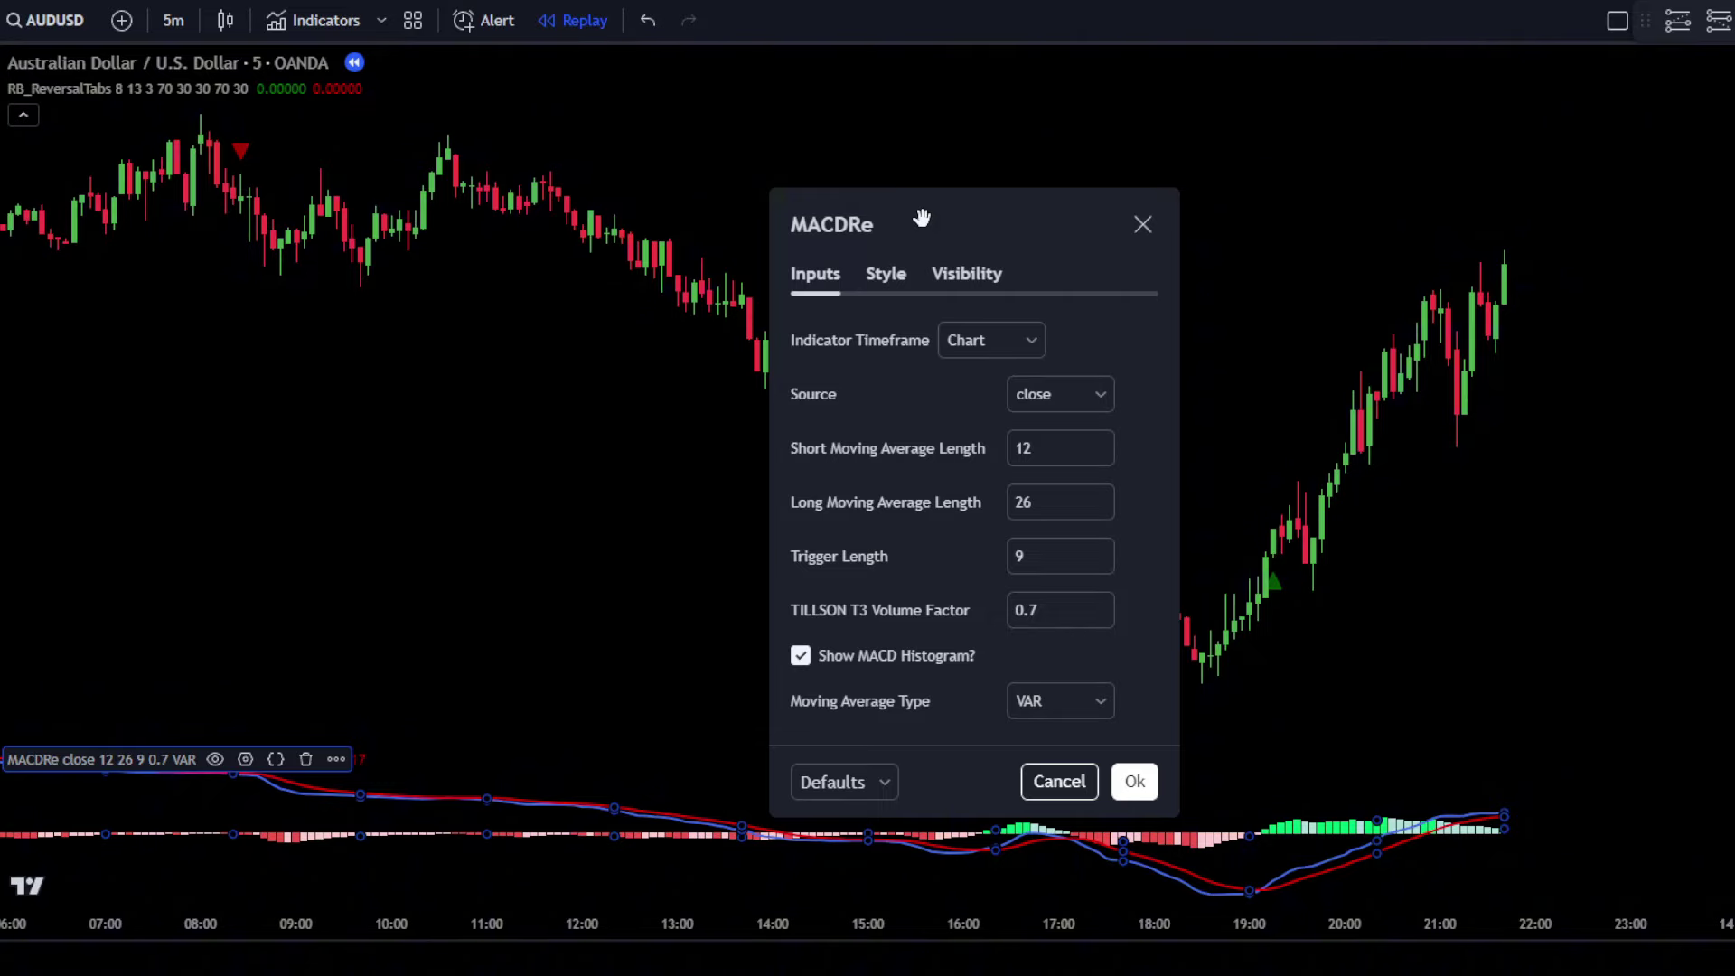
pyautogui.click(891, 278)
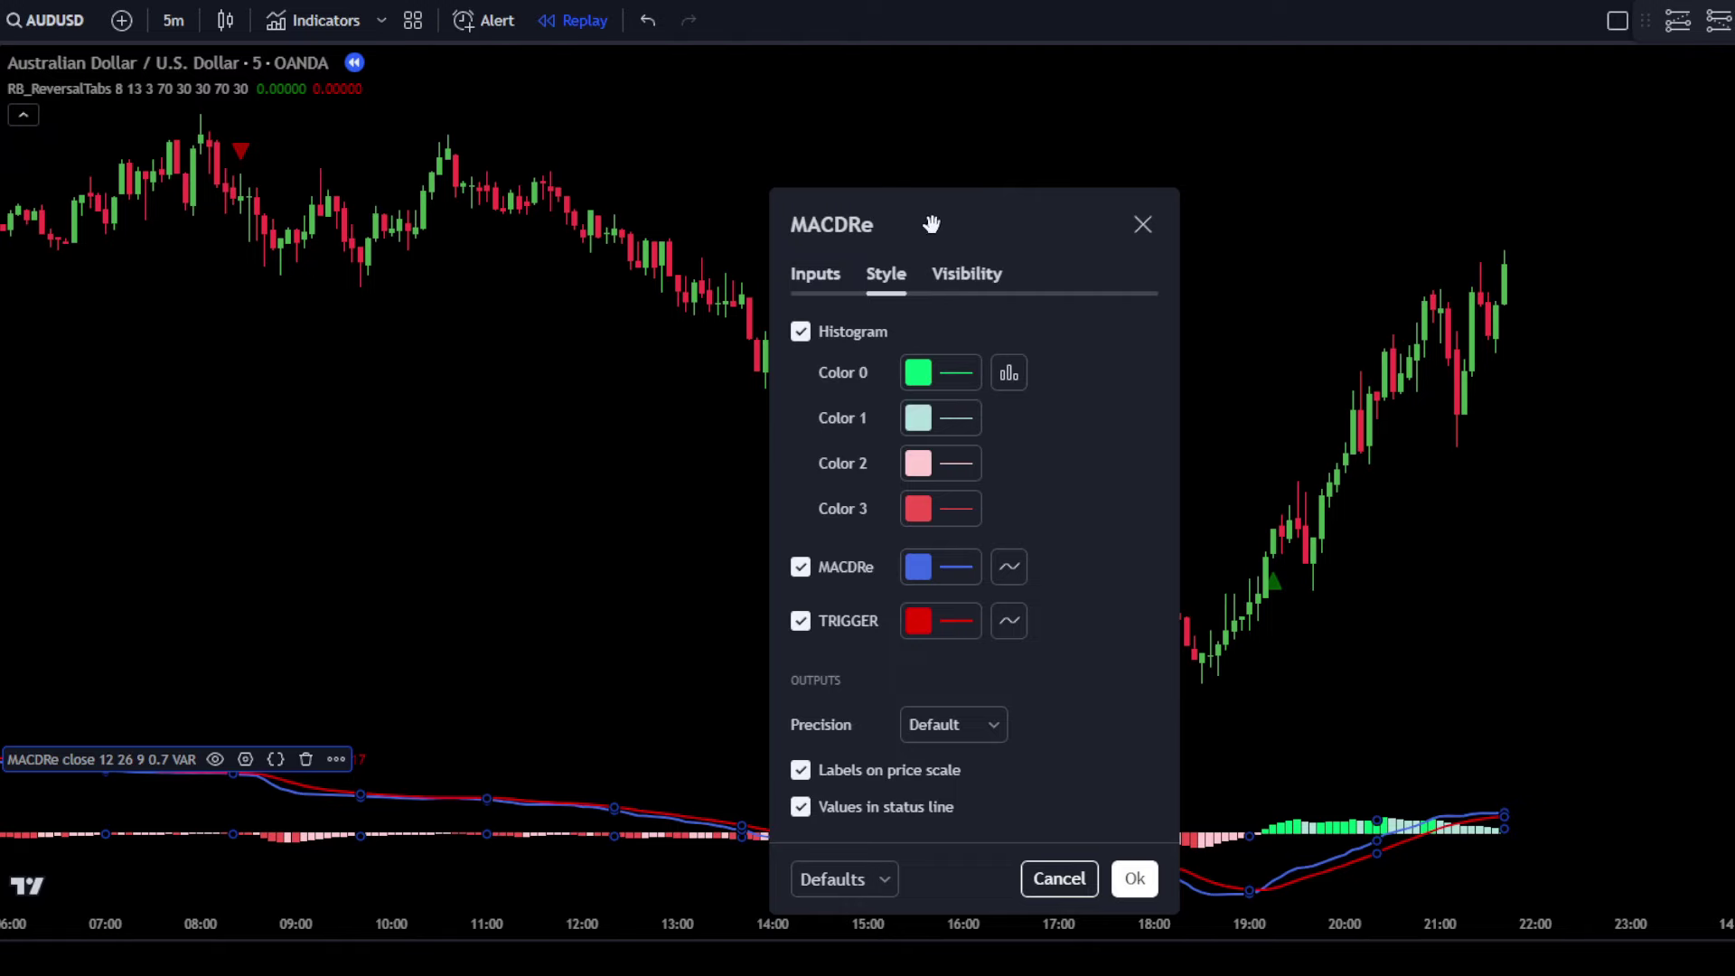
pyautogui.moveTo(931, 222); pyautogui.dragTo(928, 149)
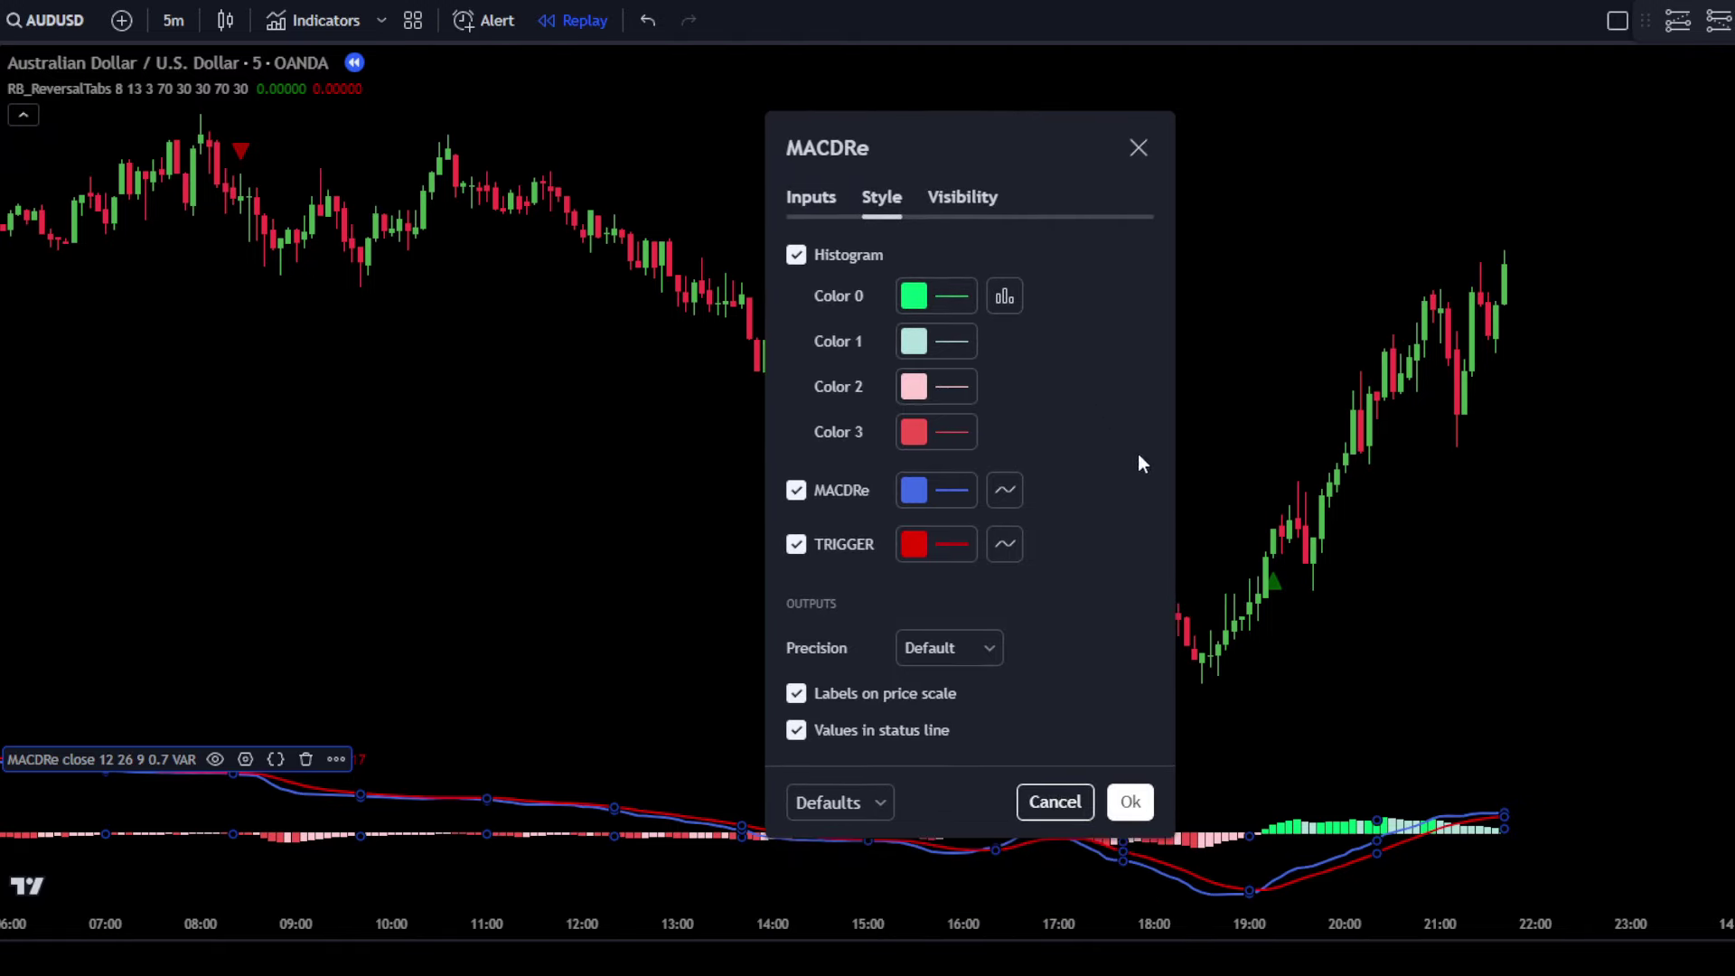
pyautogui.click(854, 495)
pyautogui.click(847, 542)
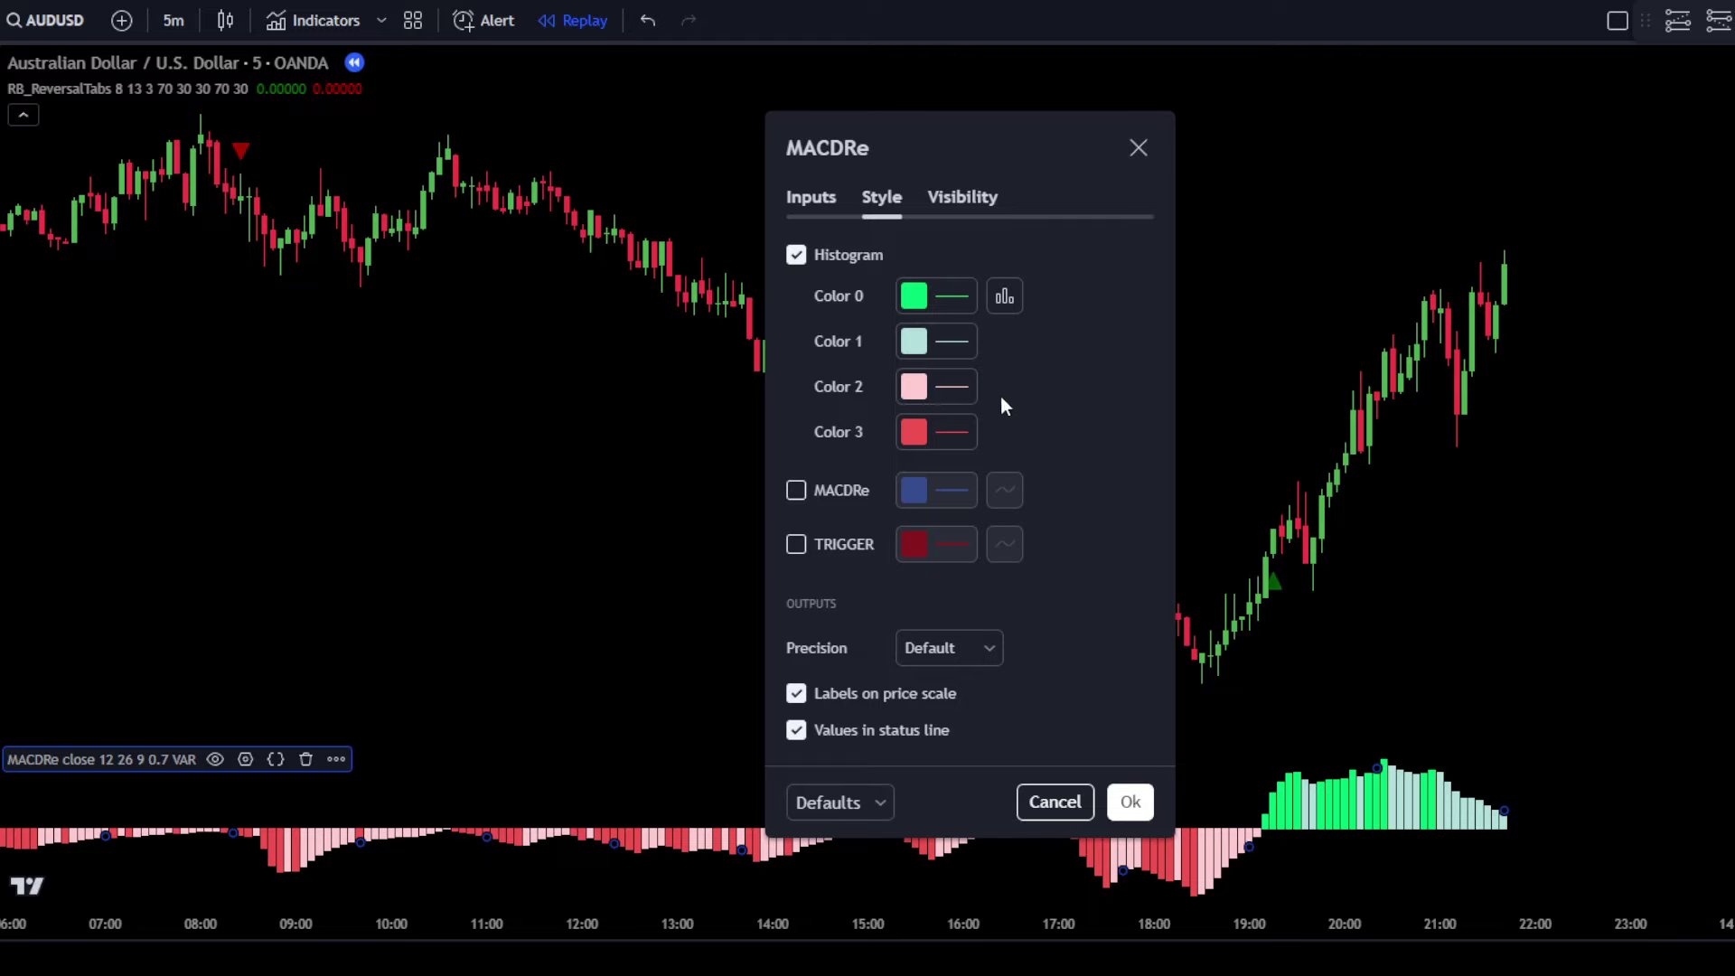
# Set Color 1 and Color 2 histogram opacity to 0% and apply with Ok.
pyautogui.click(949, 339)
pyautogui.moveTo(1090, 676); pyautogui.dragTo(908, 677)
pyautogui.click(1092, 344)
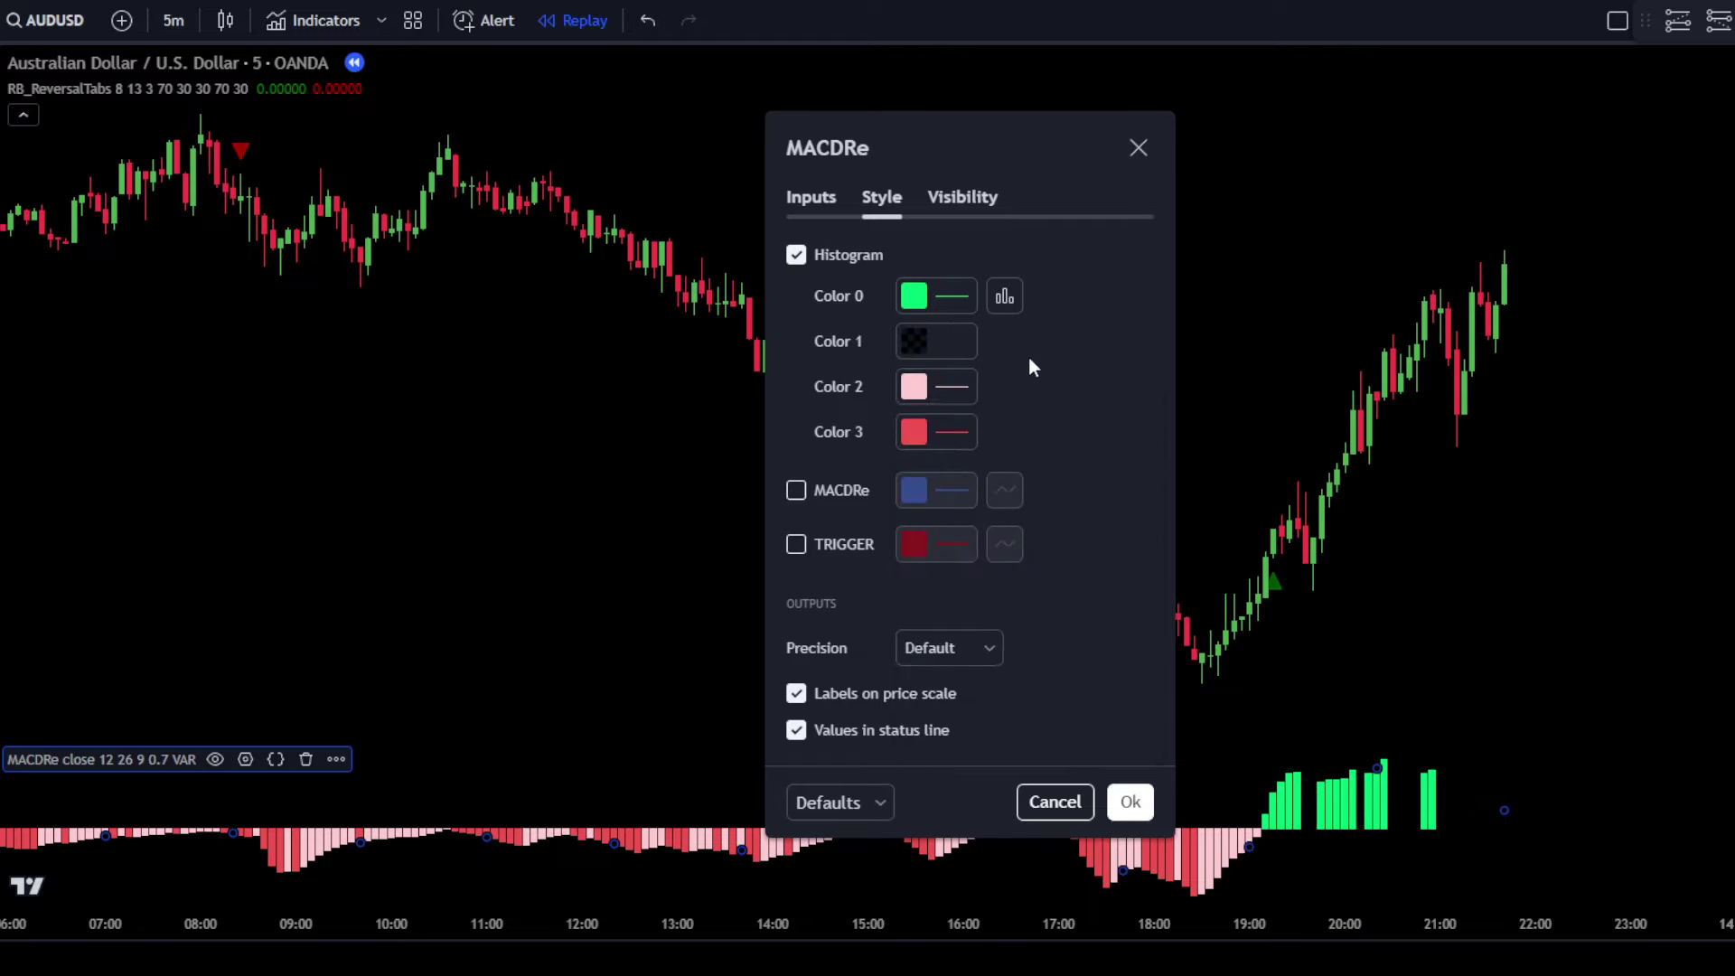
pyautogui.click(961, 389)
pyautogui.moveTo(1087, 722); pyautogui.dragTo(908, 723)
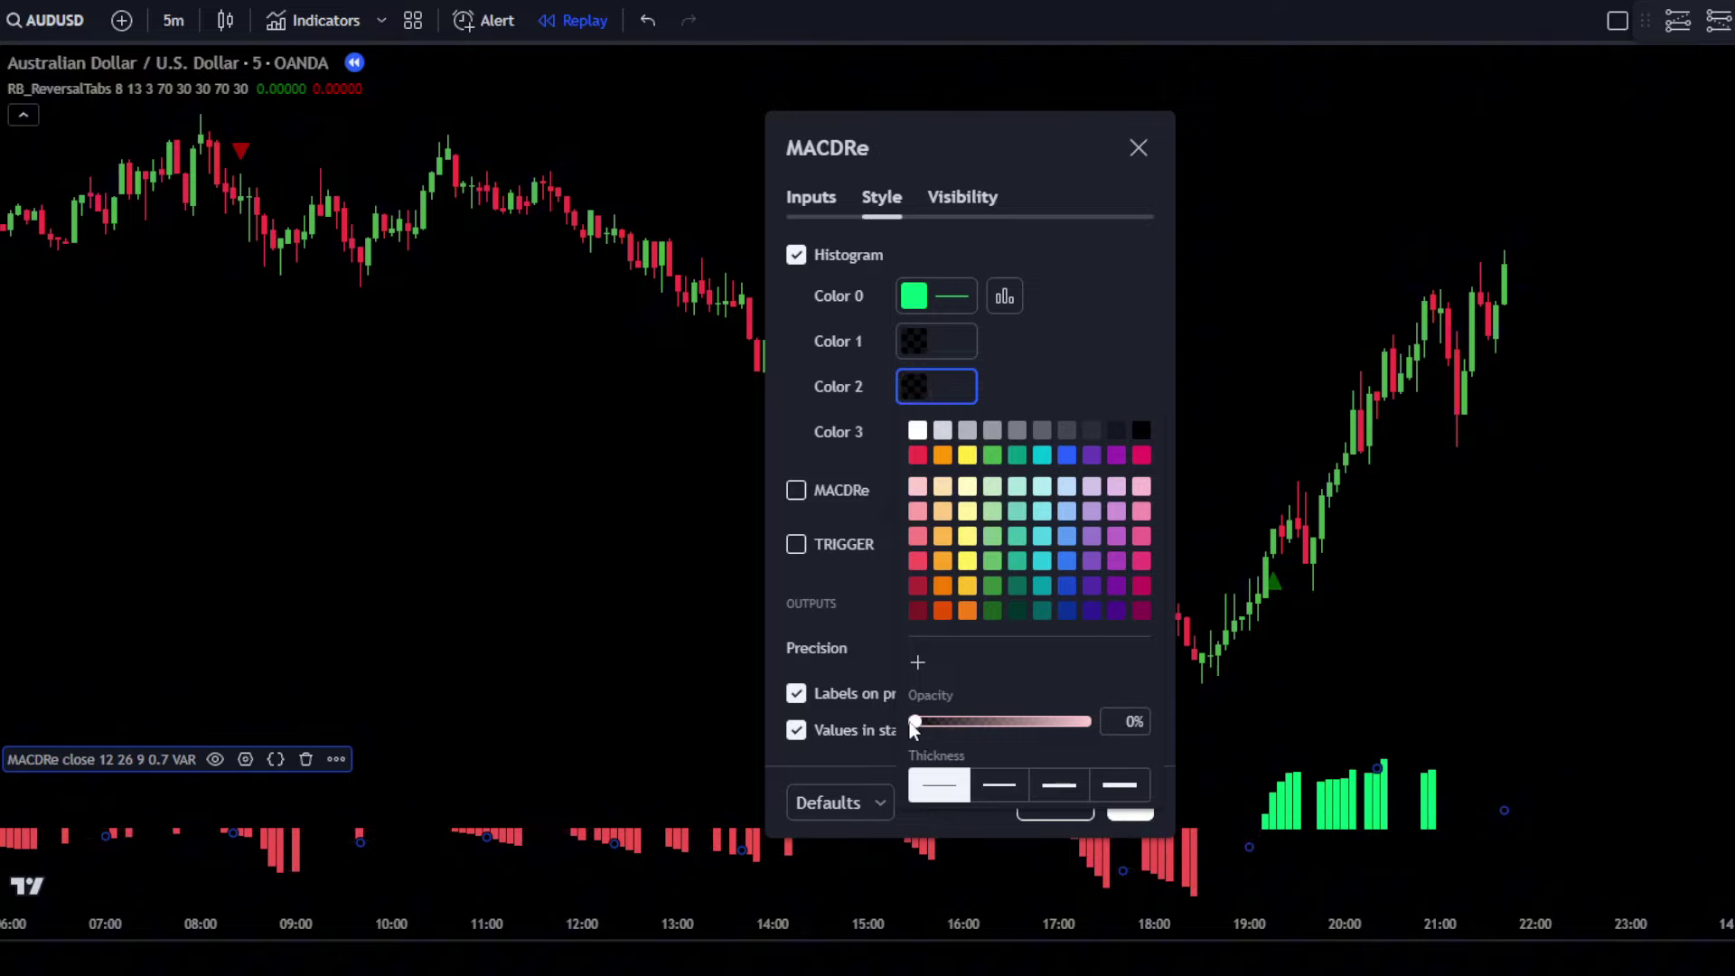
pyautogui.click(1097, 343)
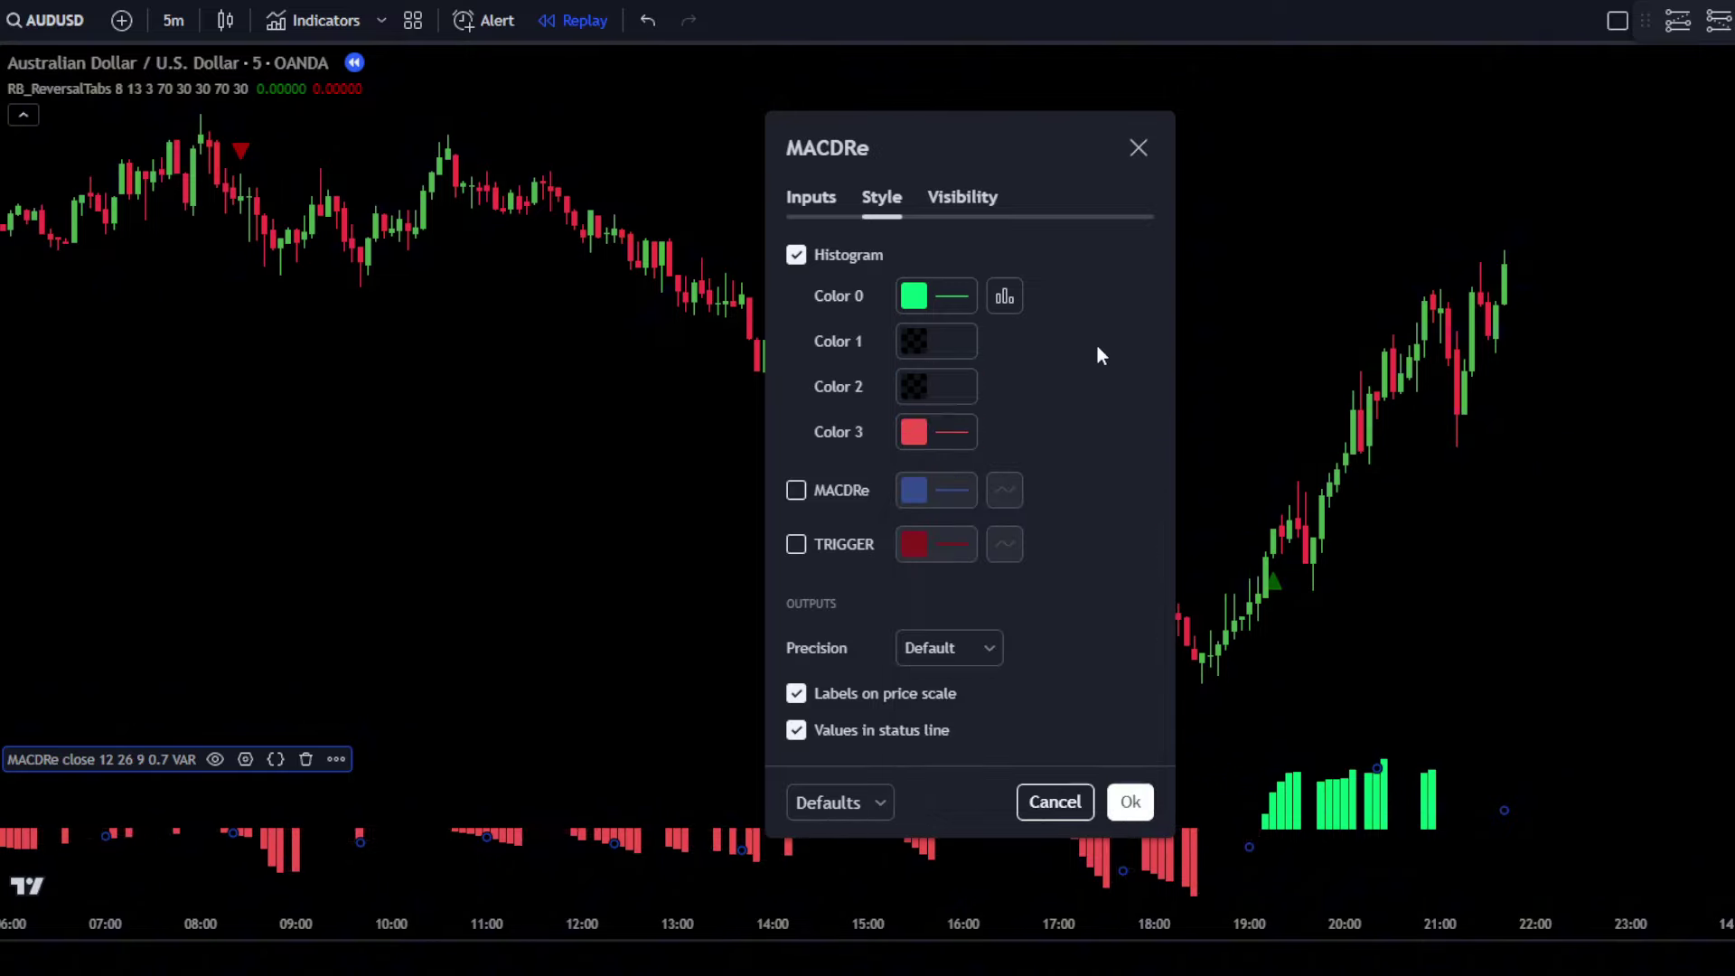
pyautogui.click(1128, 804)
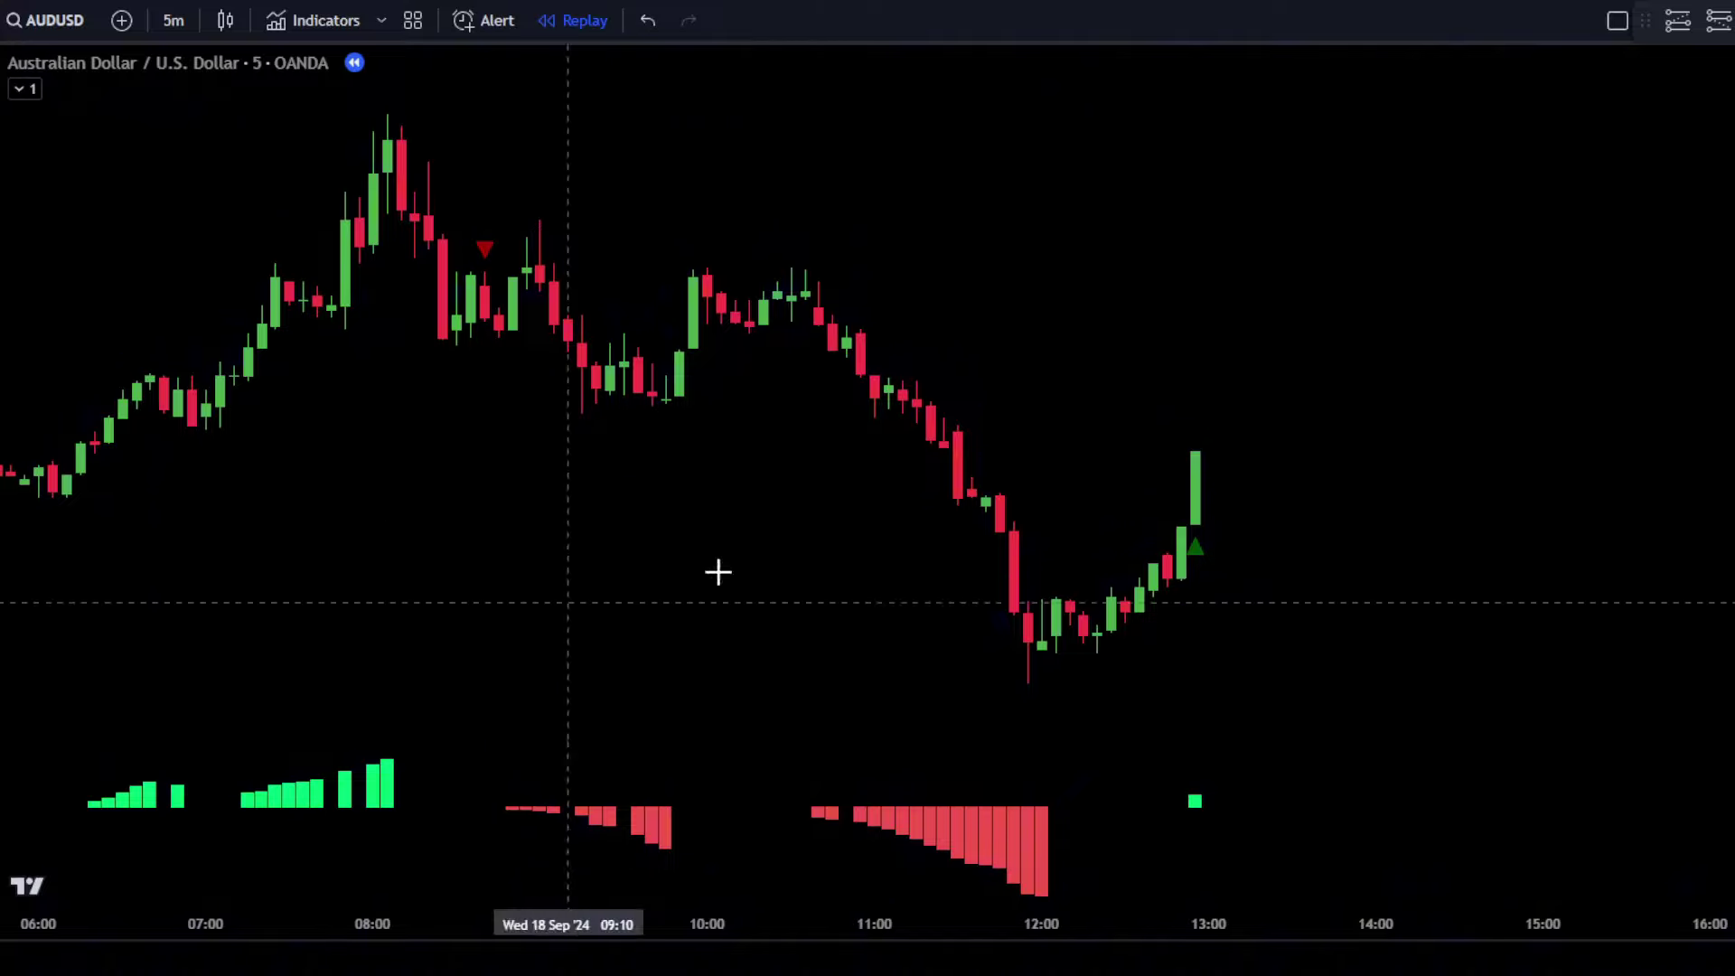
# Place a long position on the buy-signal candle with stop lowered below and target raised above.
pyautogui.click(1678, 31)
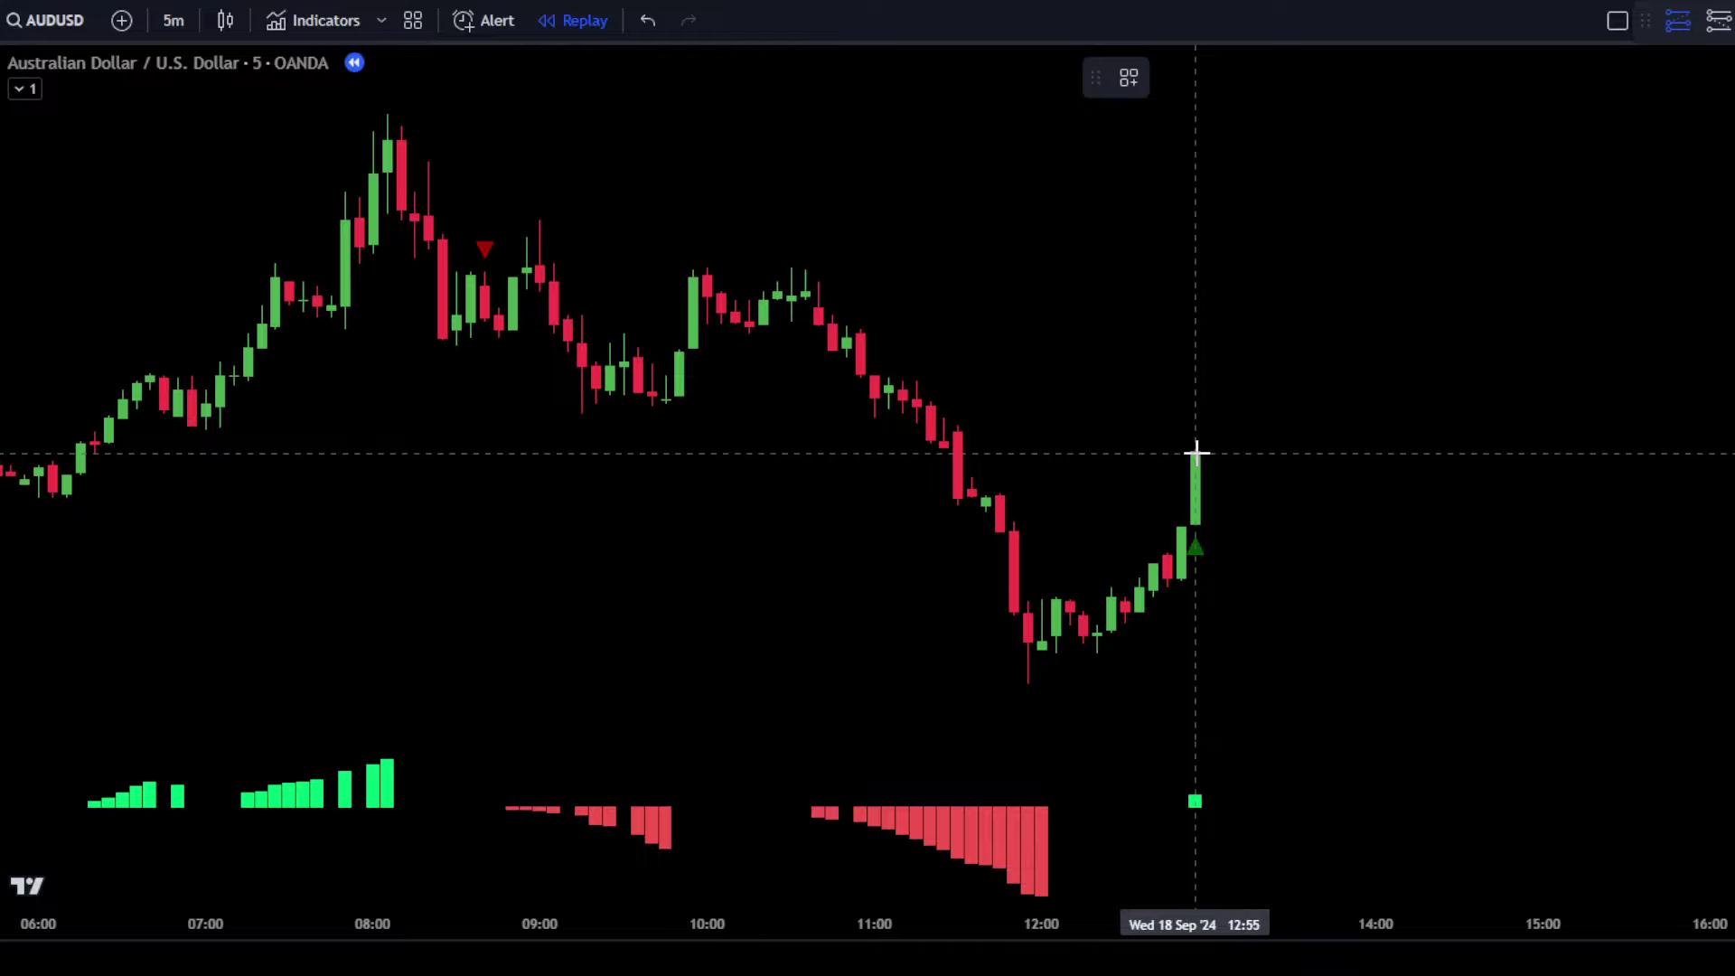
pyautogui.click(1195, 453)
pyautogui.moveTo(1195, 562); pyautogui.dragTo(1195, 684)
pyautogui.moveTo(1195, 341); pyautogui.dragTo(1173, 95)
pyautogui.click(1096, 349)
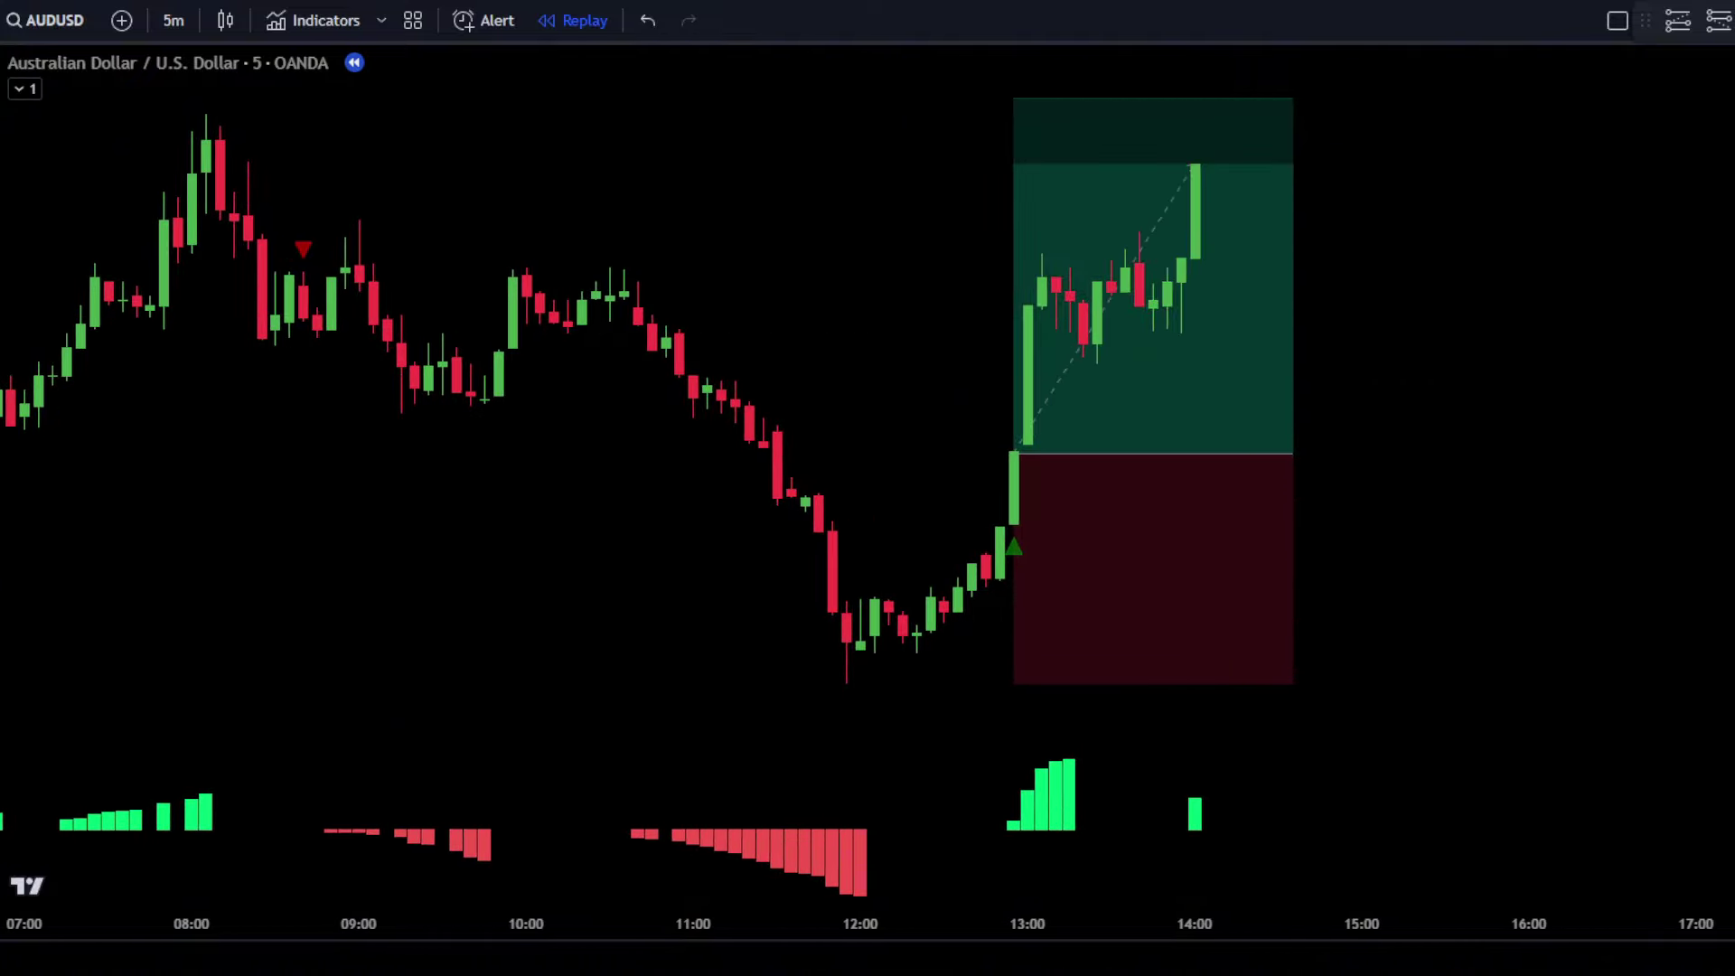
pyautogui.click(1193, 477)
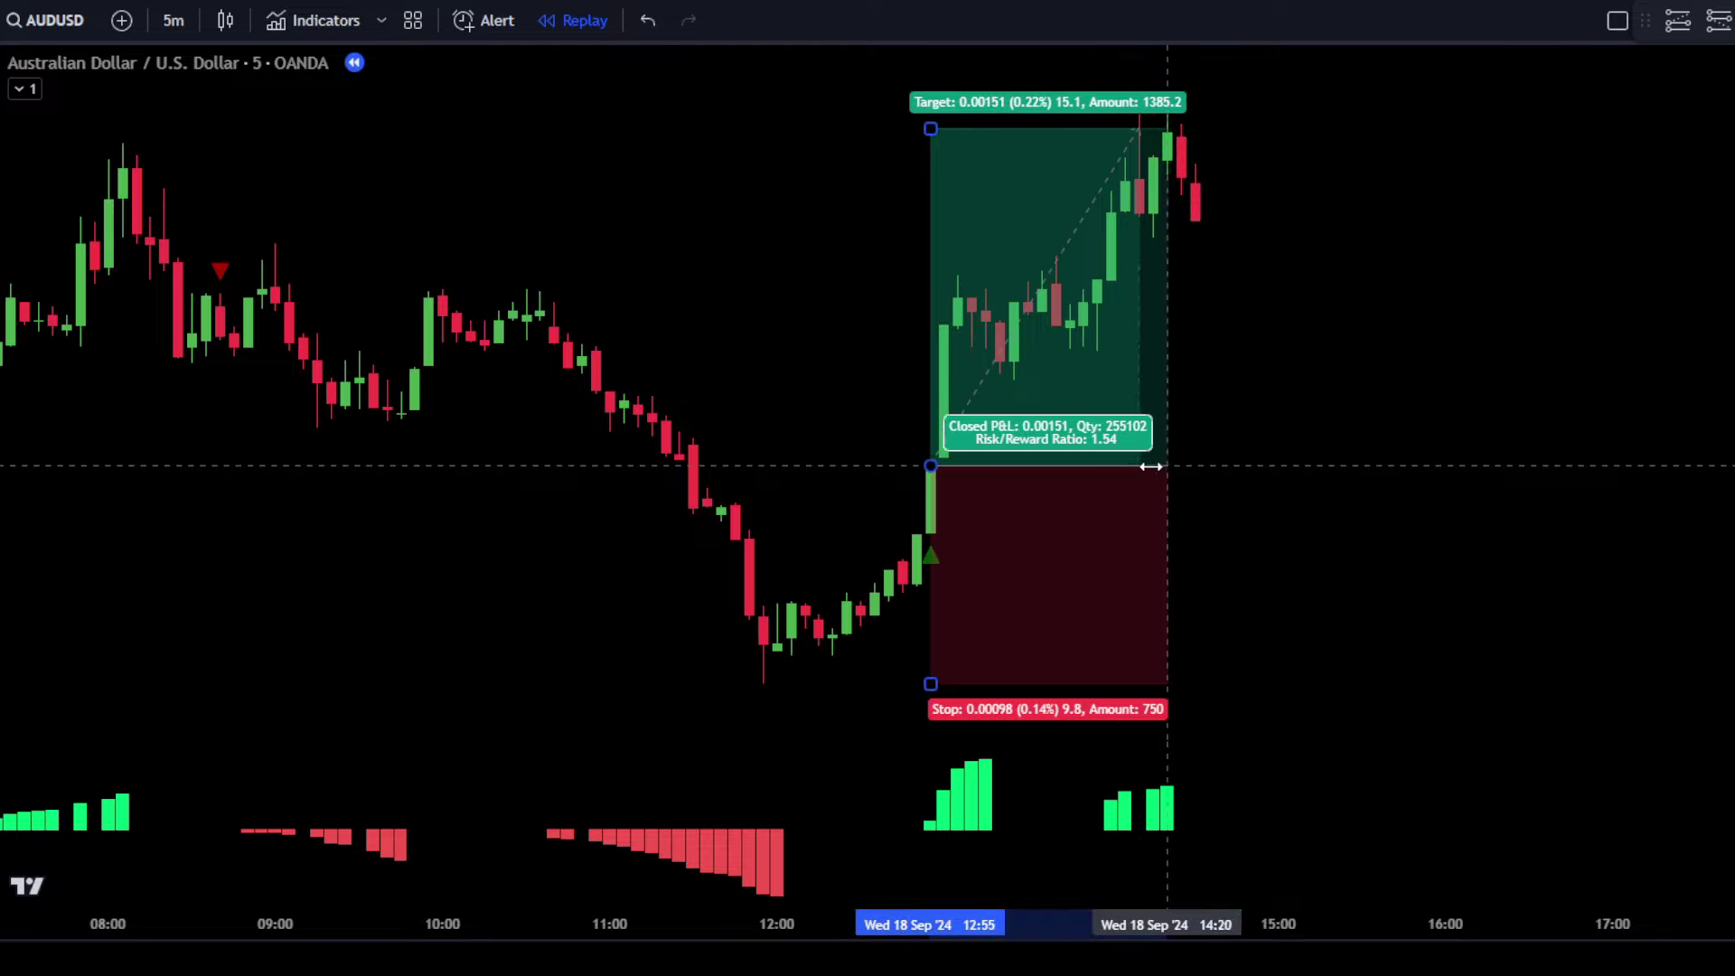
pyautogui.click(1270, 485)
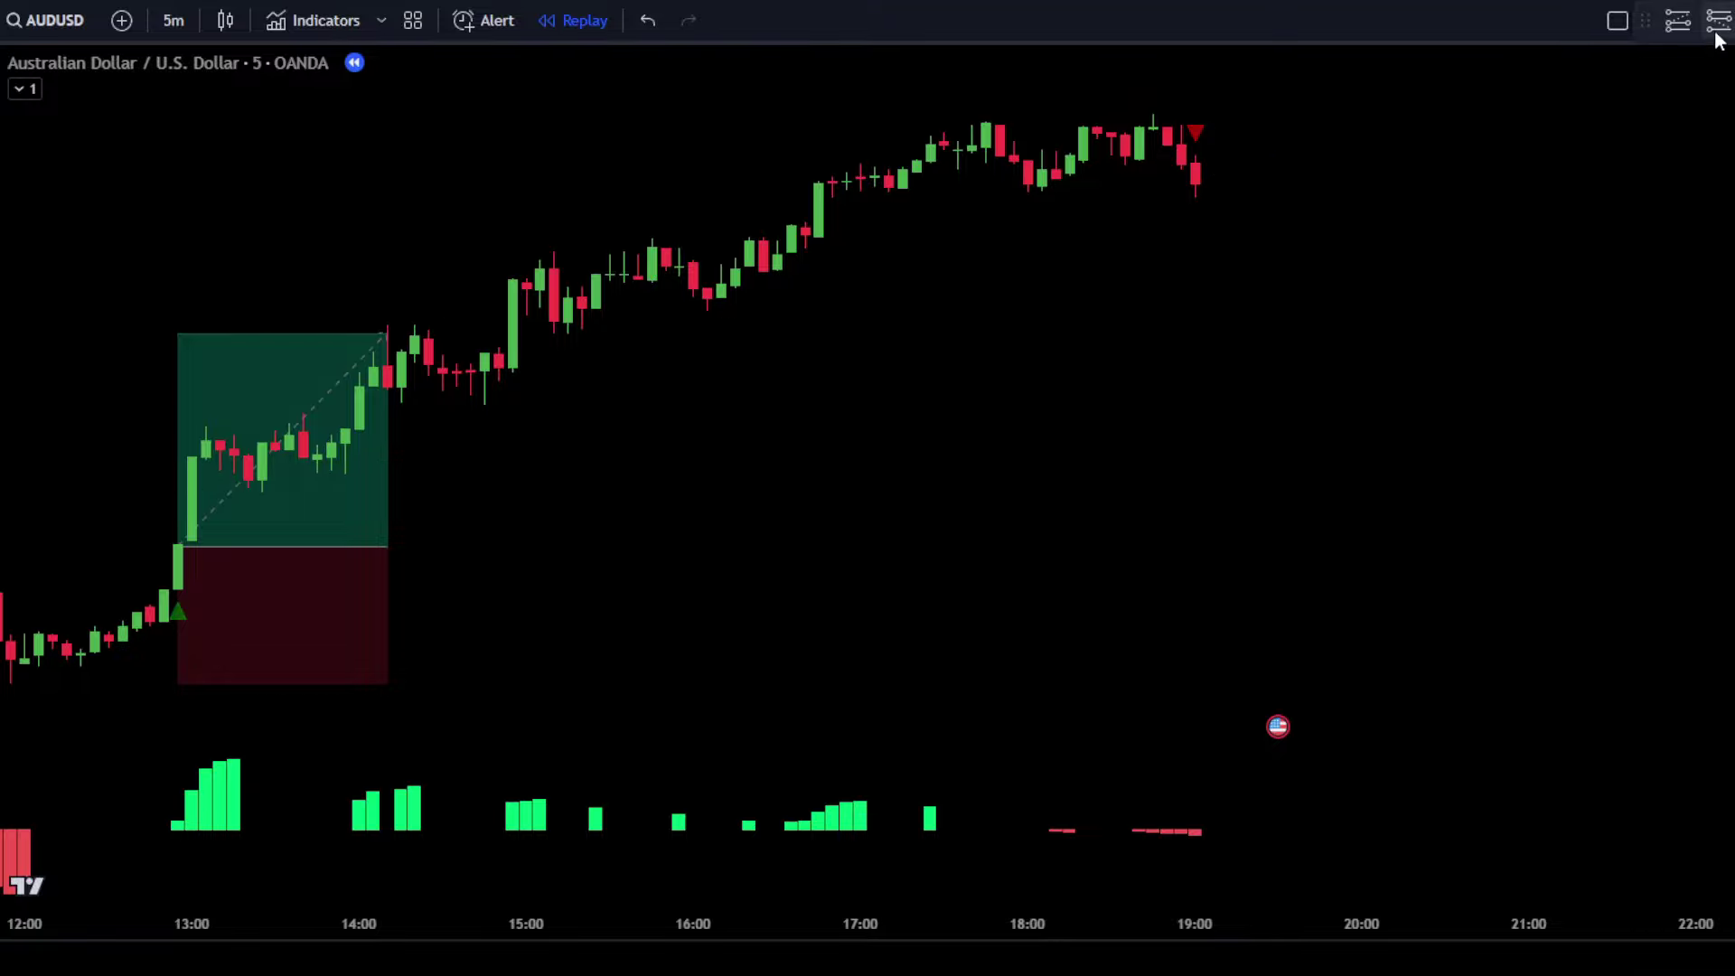
# Place a short position on the 19:00 sell-signal candle with its stop pulled closer to entry.
pyautogui.click(1192, 186)
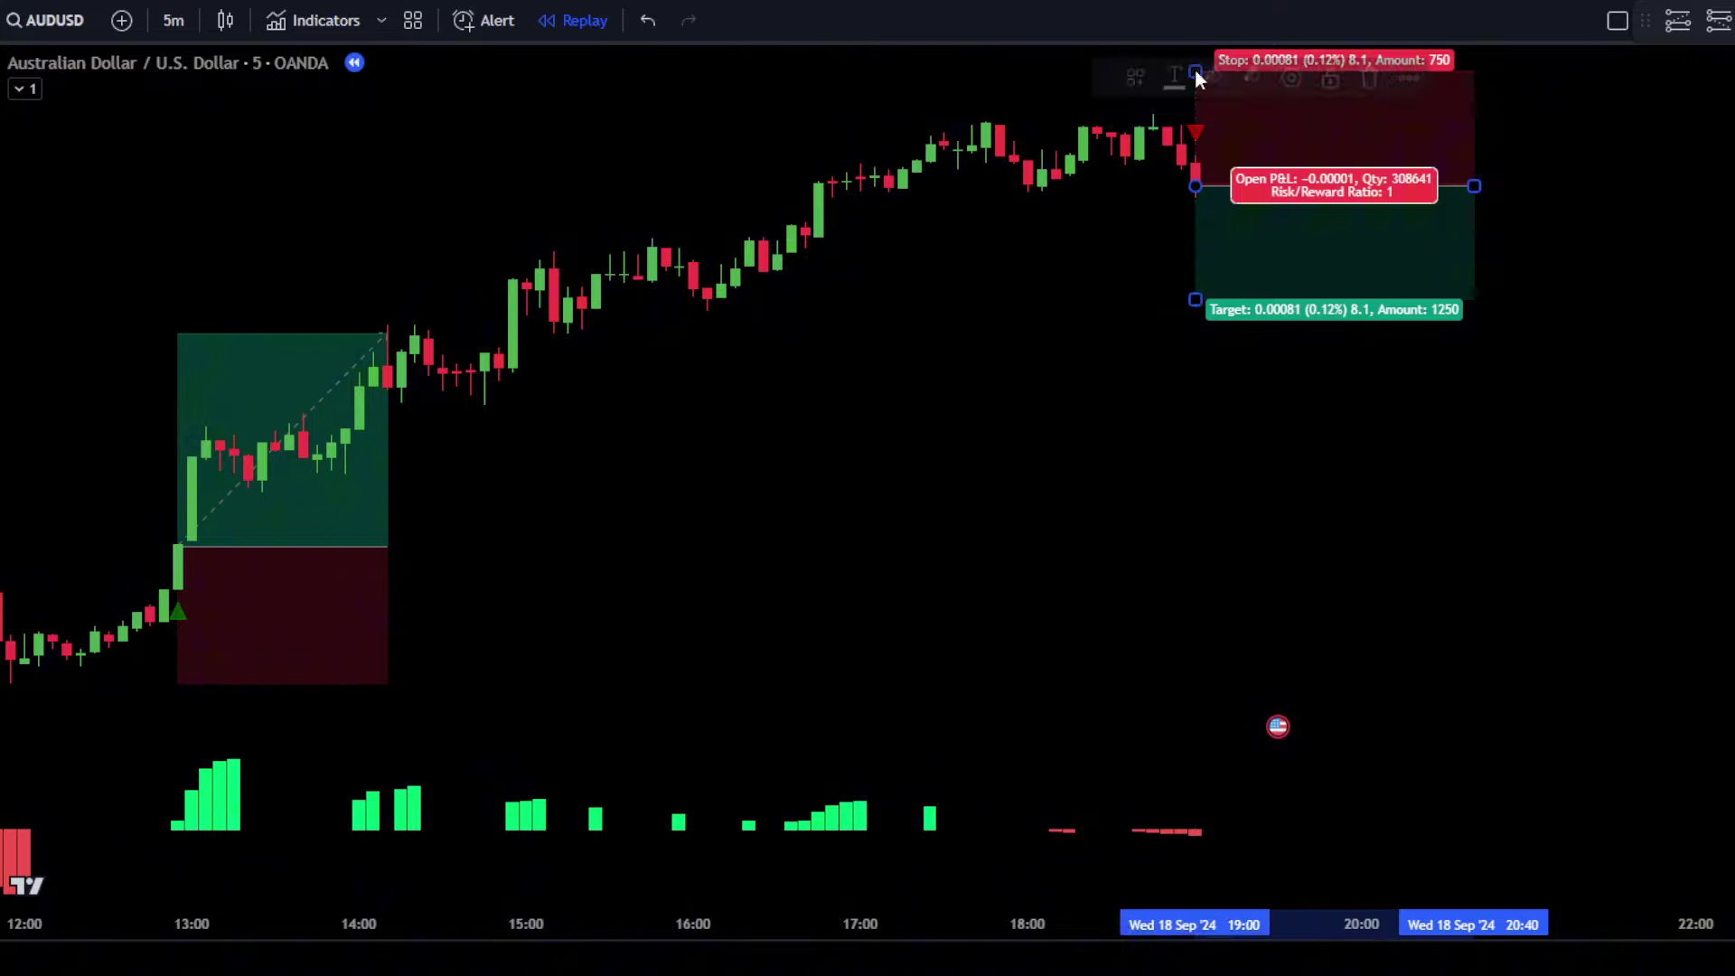
pyautogui.moveTo(1195, 71); pyautogui.dragTo(1194, 110)
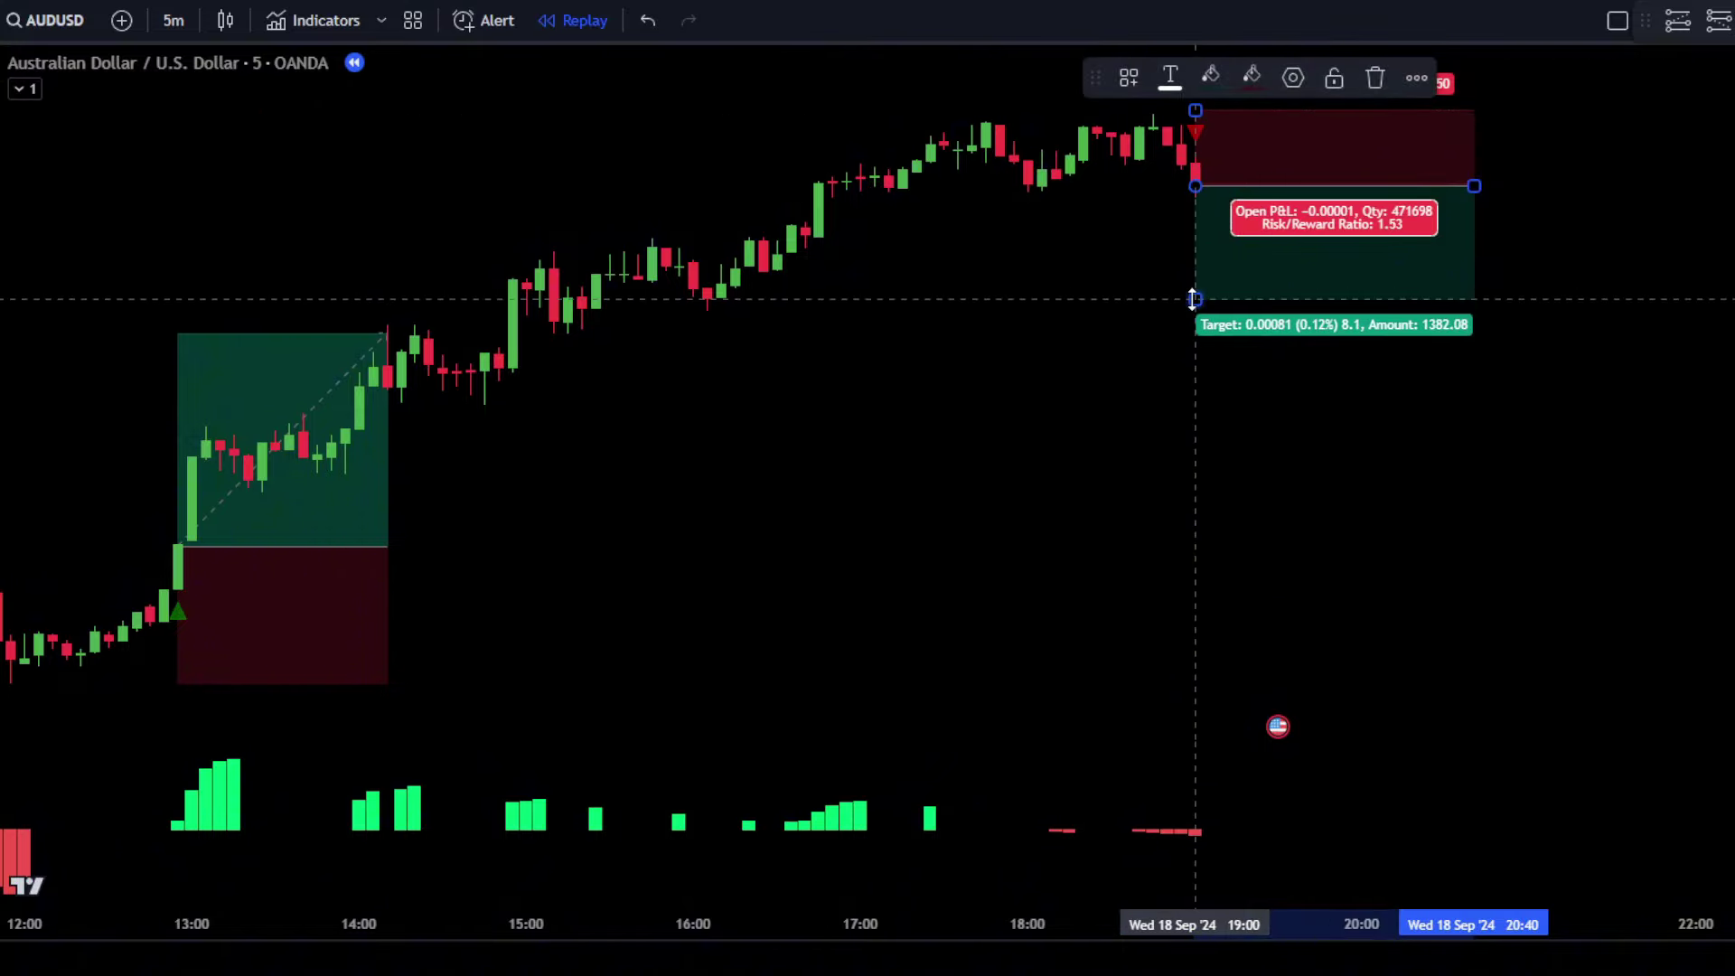
pyautogui.click(1103, 344)
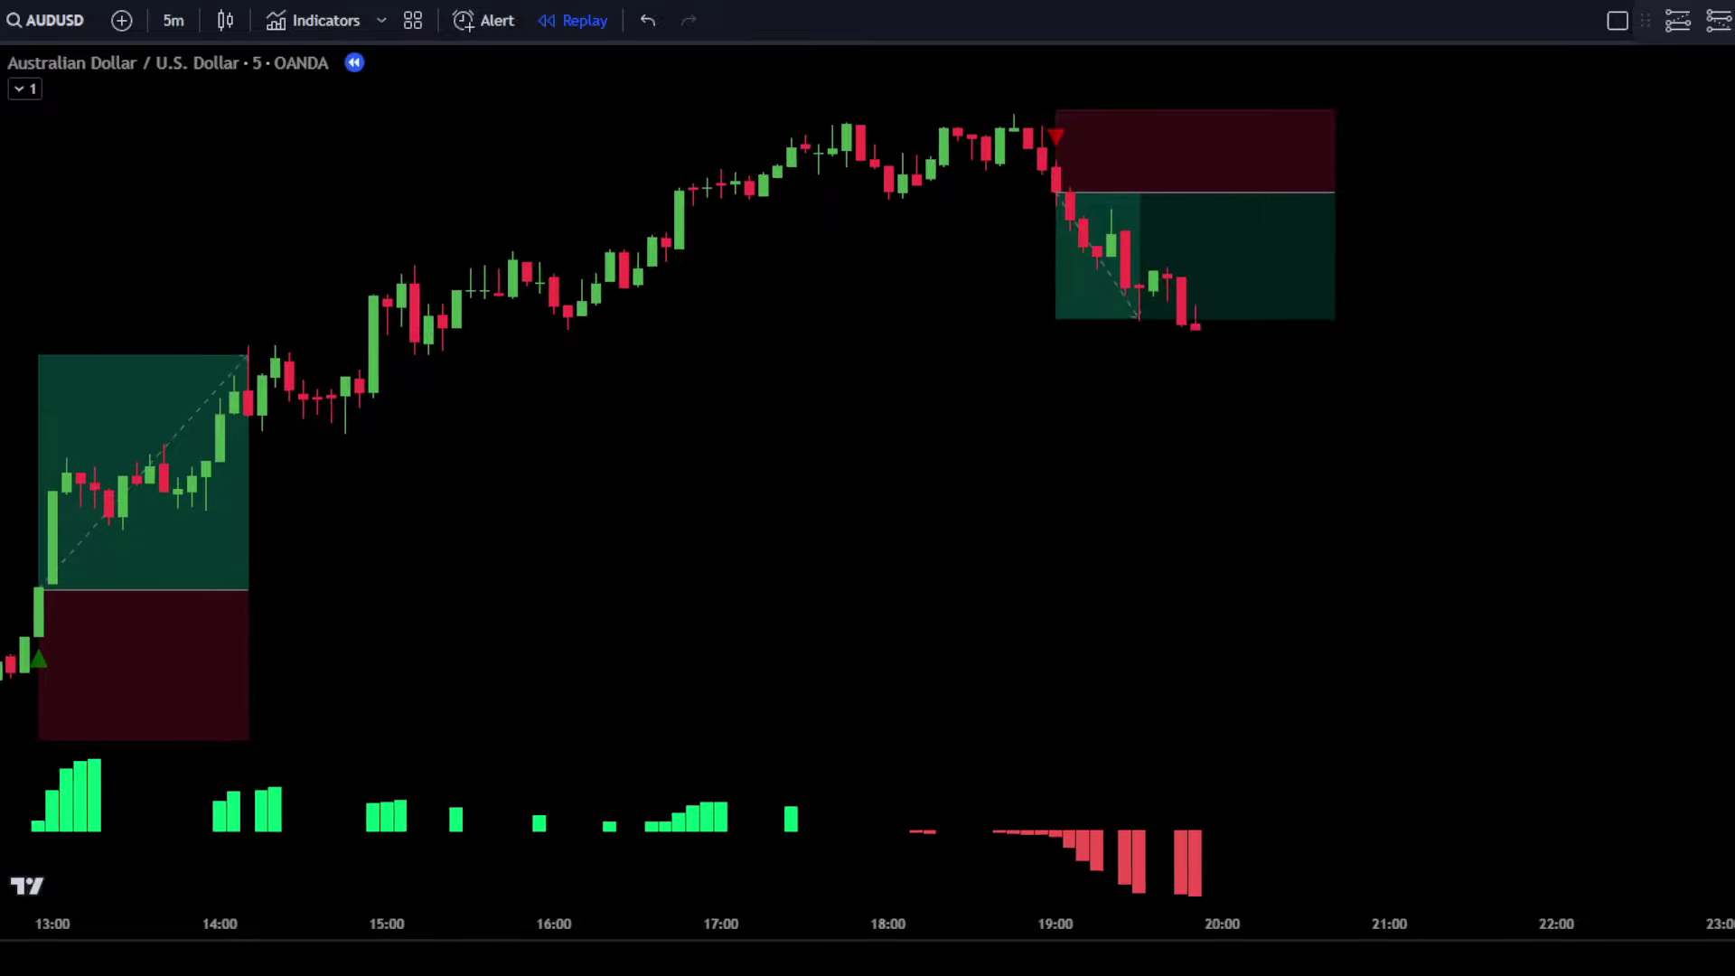
# Shorten the short position so it ends at the candle that hit the target.
pyautogui.click(1320, 190)
pyautogui.moveTo(1320, 189); pyautogui.dragTo(1126, 191)
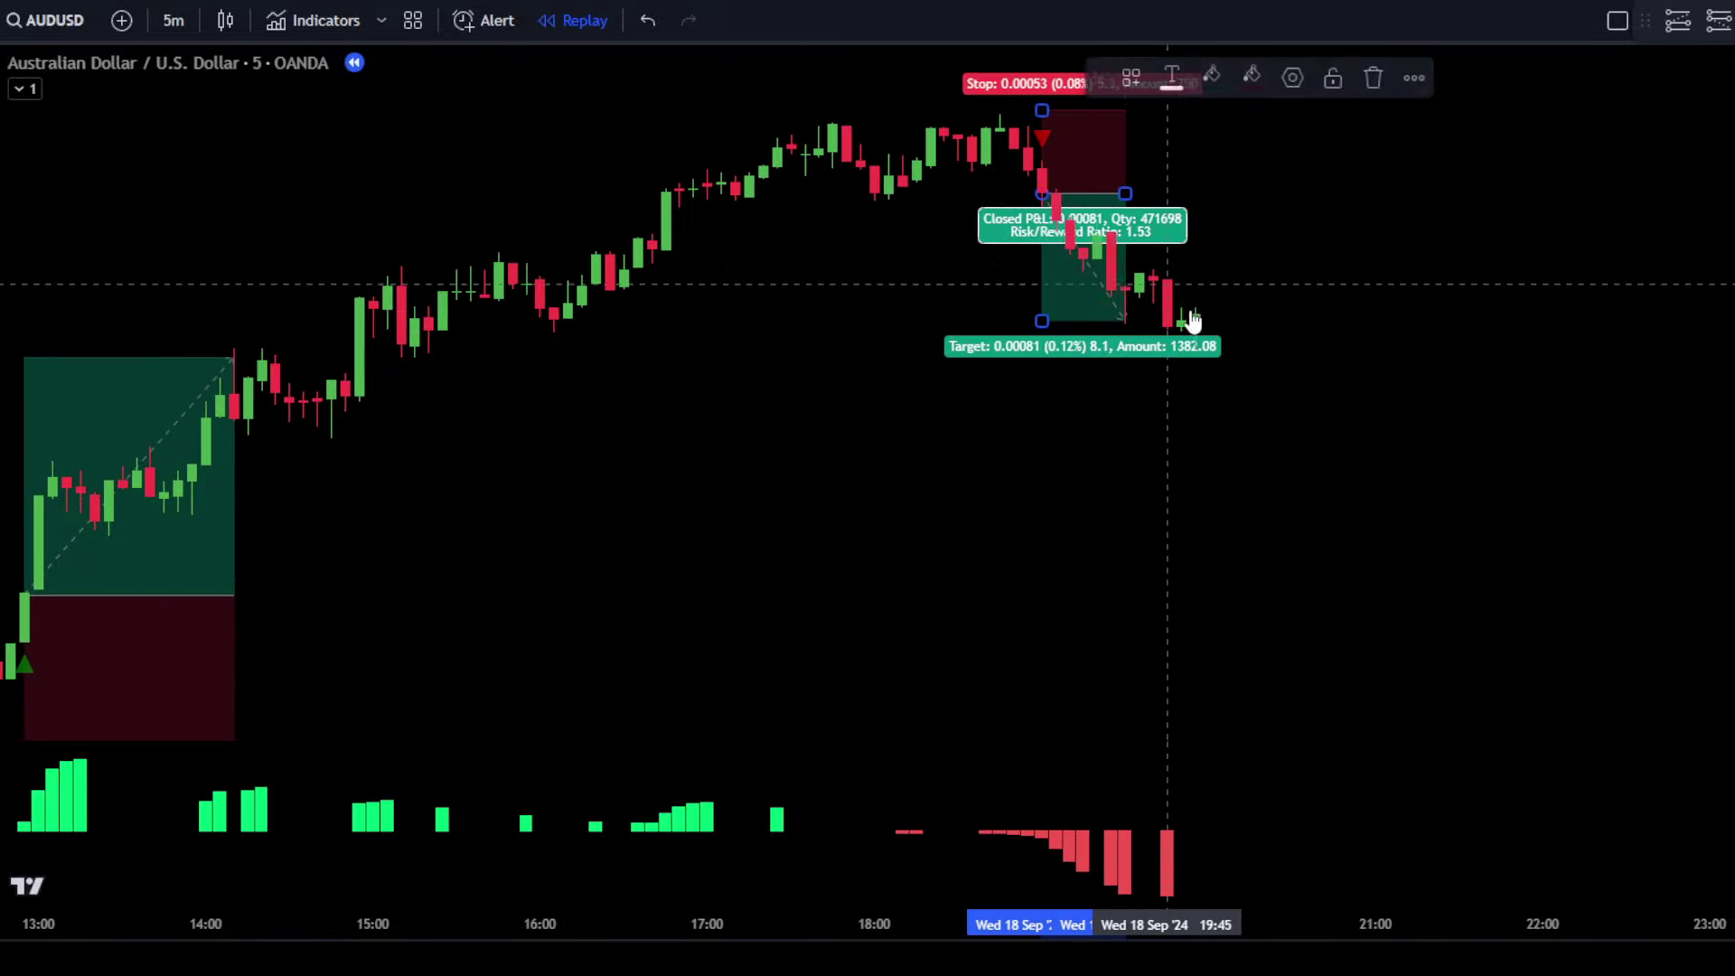
pyautogui.click(906, 875)
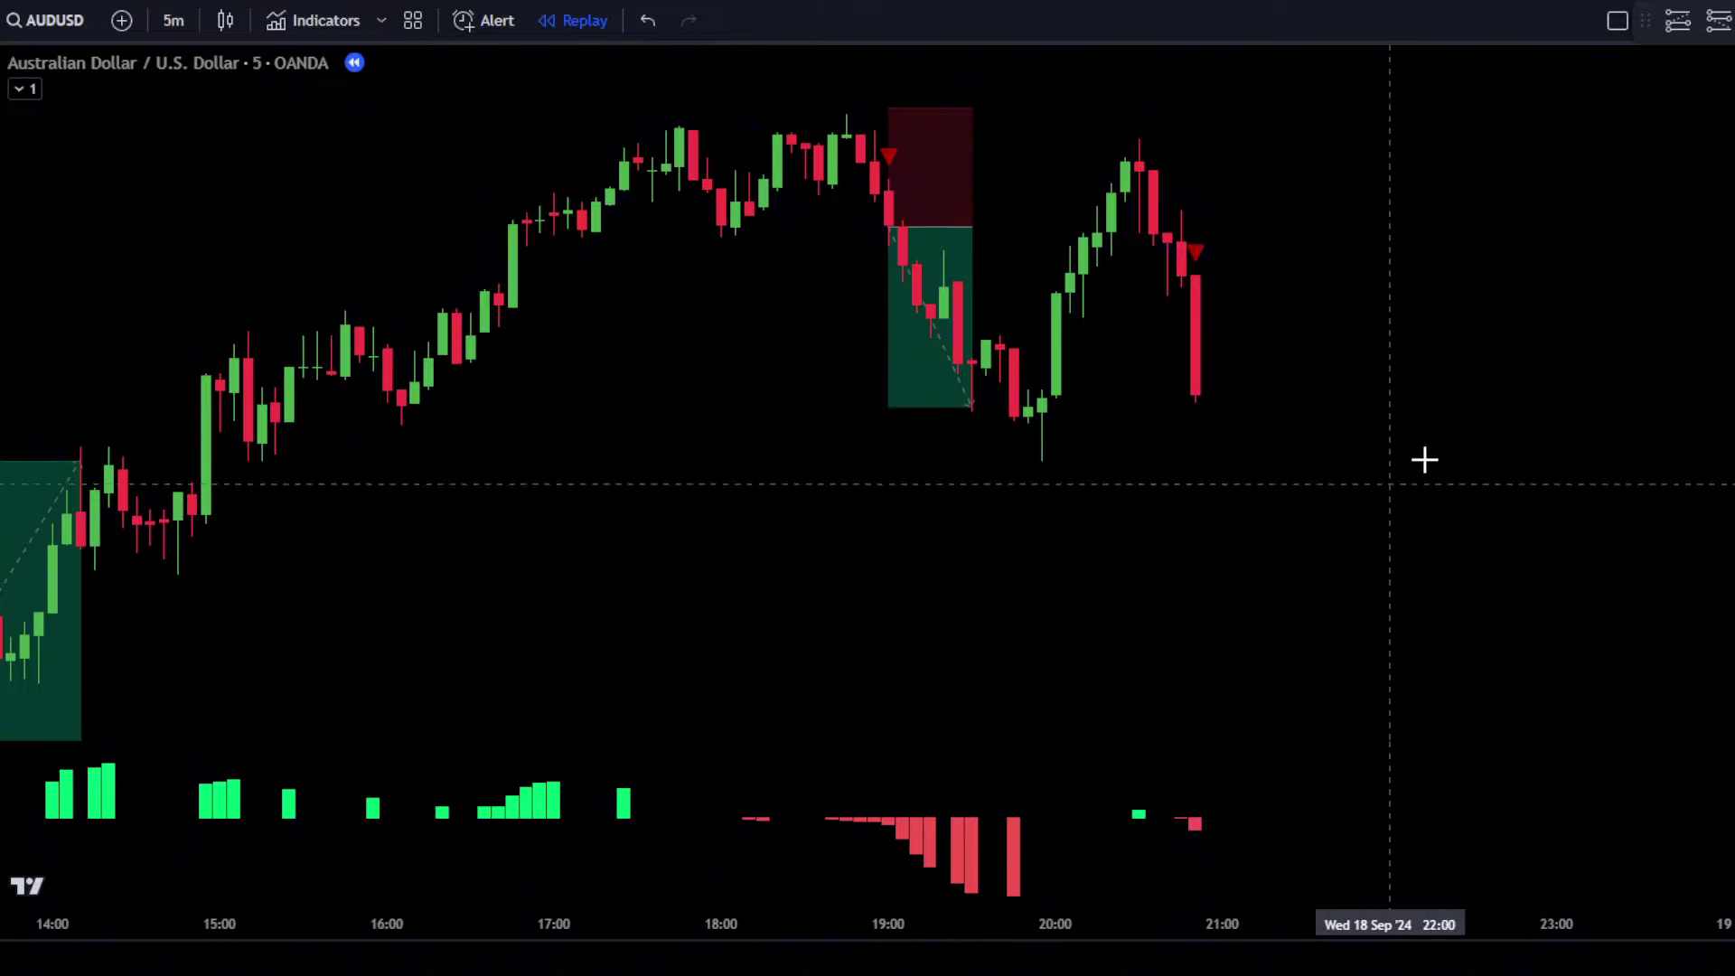
# Place a short position on the 20:50 sell candle, stop above the swing high, target lowered.
pyautogui.click(1195, 395)
pyautogui.moveTo(1189, 277); pyautogui.dragTo(1211, 135)
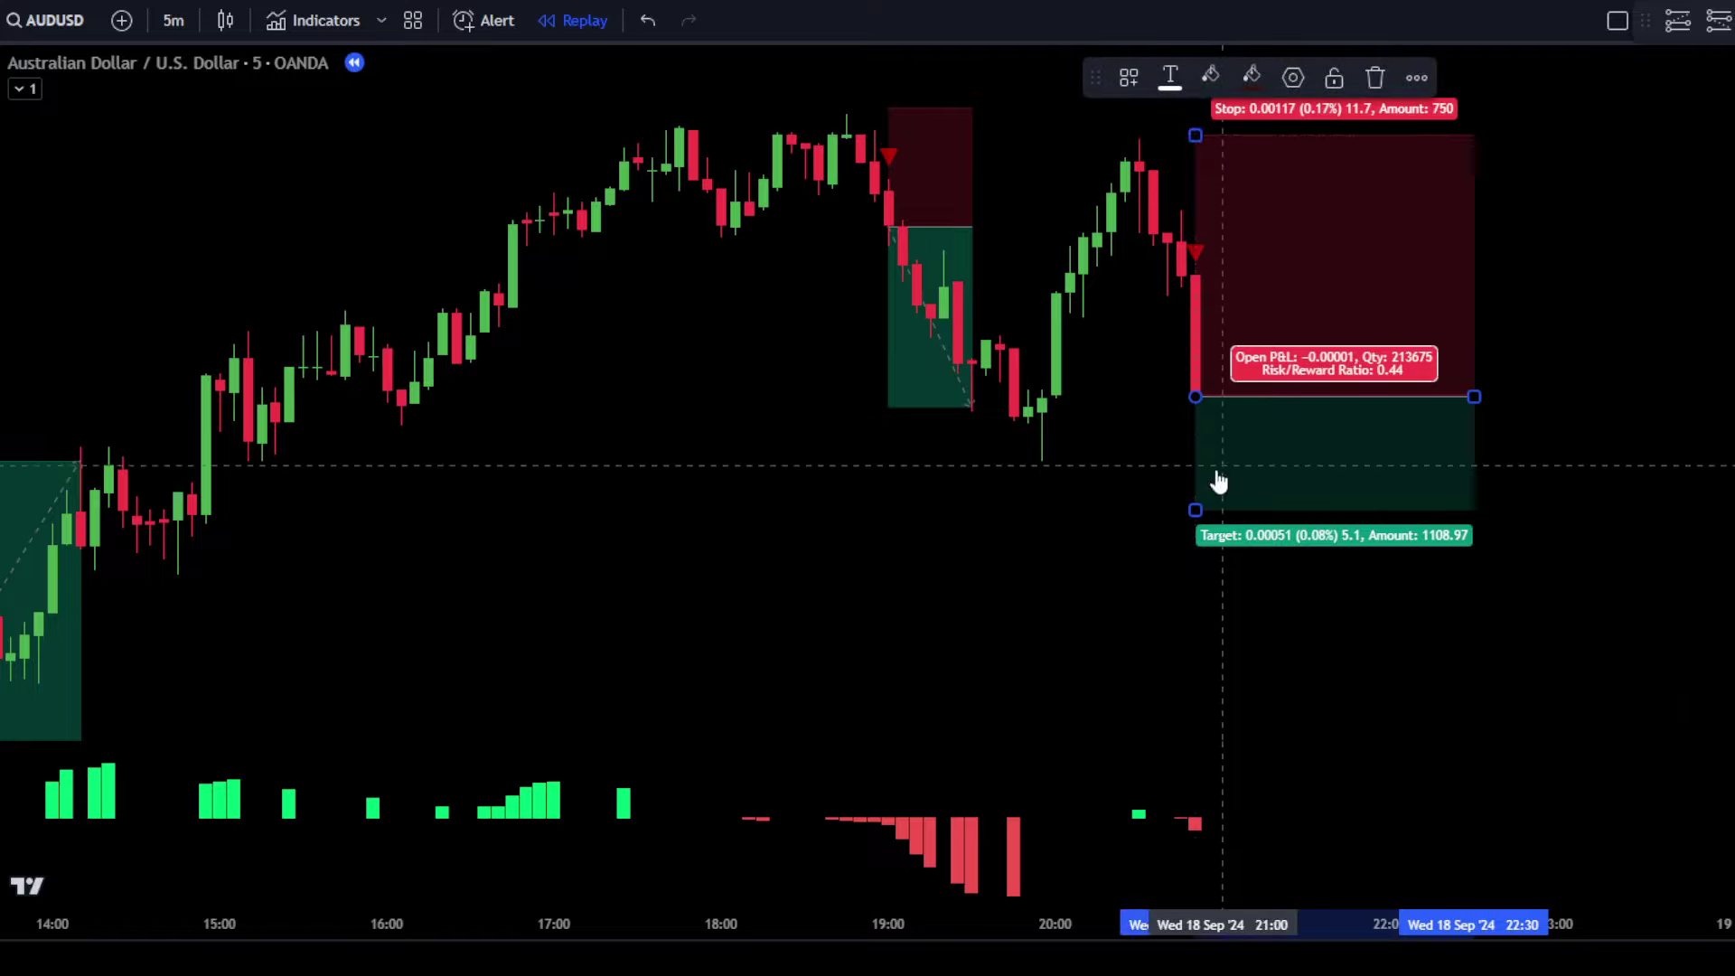
pyautogui.moveTo(1195, 510); pyautogui.dragTo(1197, 735)
pyautogui.moveTo(1195, 135); pyautogui.dragTo(1194, 139)
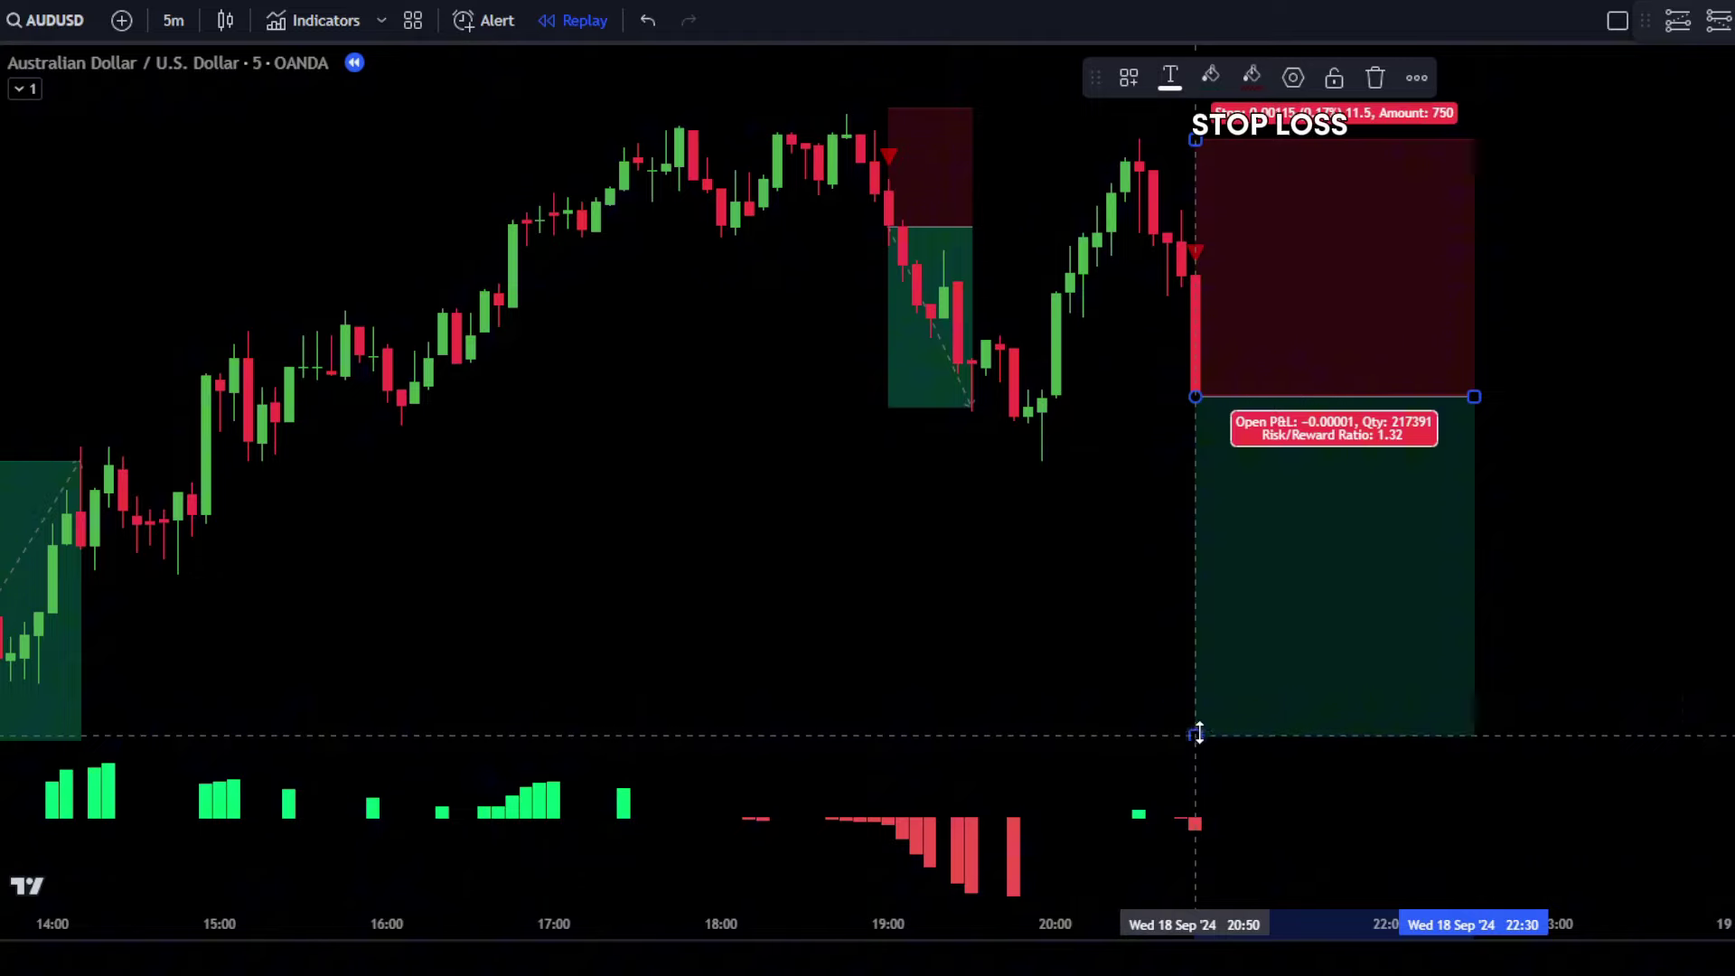
pyautogui.moveTo(1196, 724); pyautogui.dragTo(1196, 740)
pyautogui.click(994, 662)
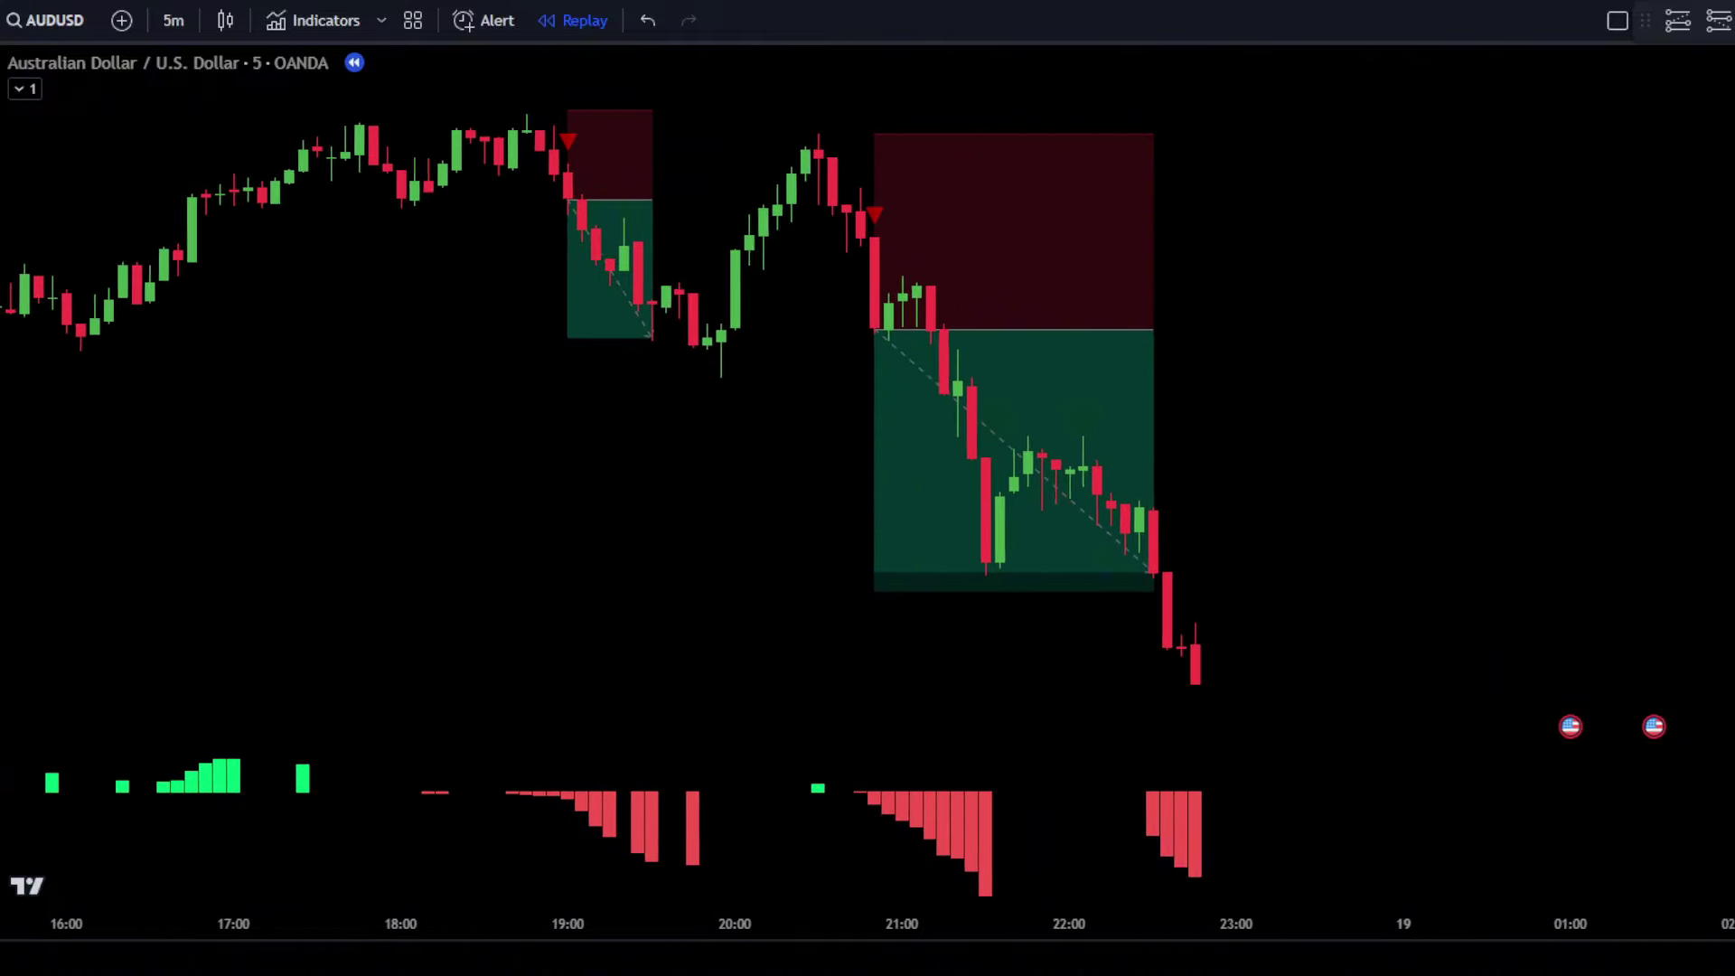
# Extend the short position's target further down for about 1.55 risk/reward.
pyautogui.click(861, 589)
pyautogui.moveTo(860, 589); pyautogui.dragTo(860, 632)
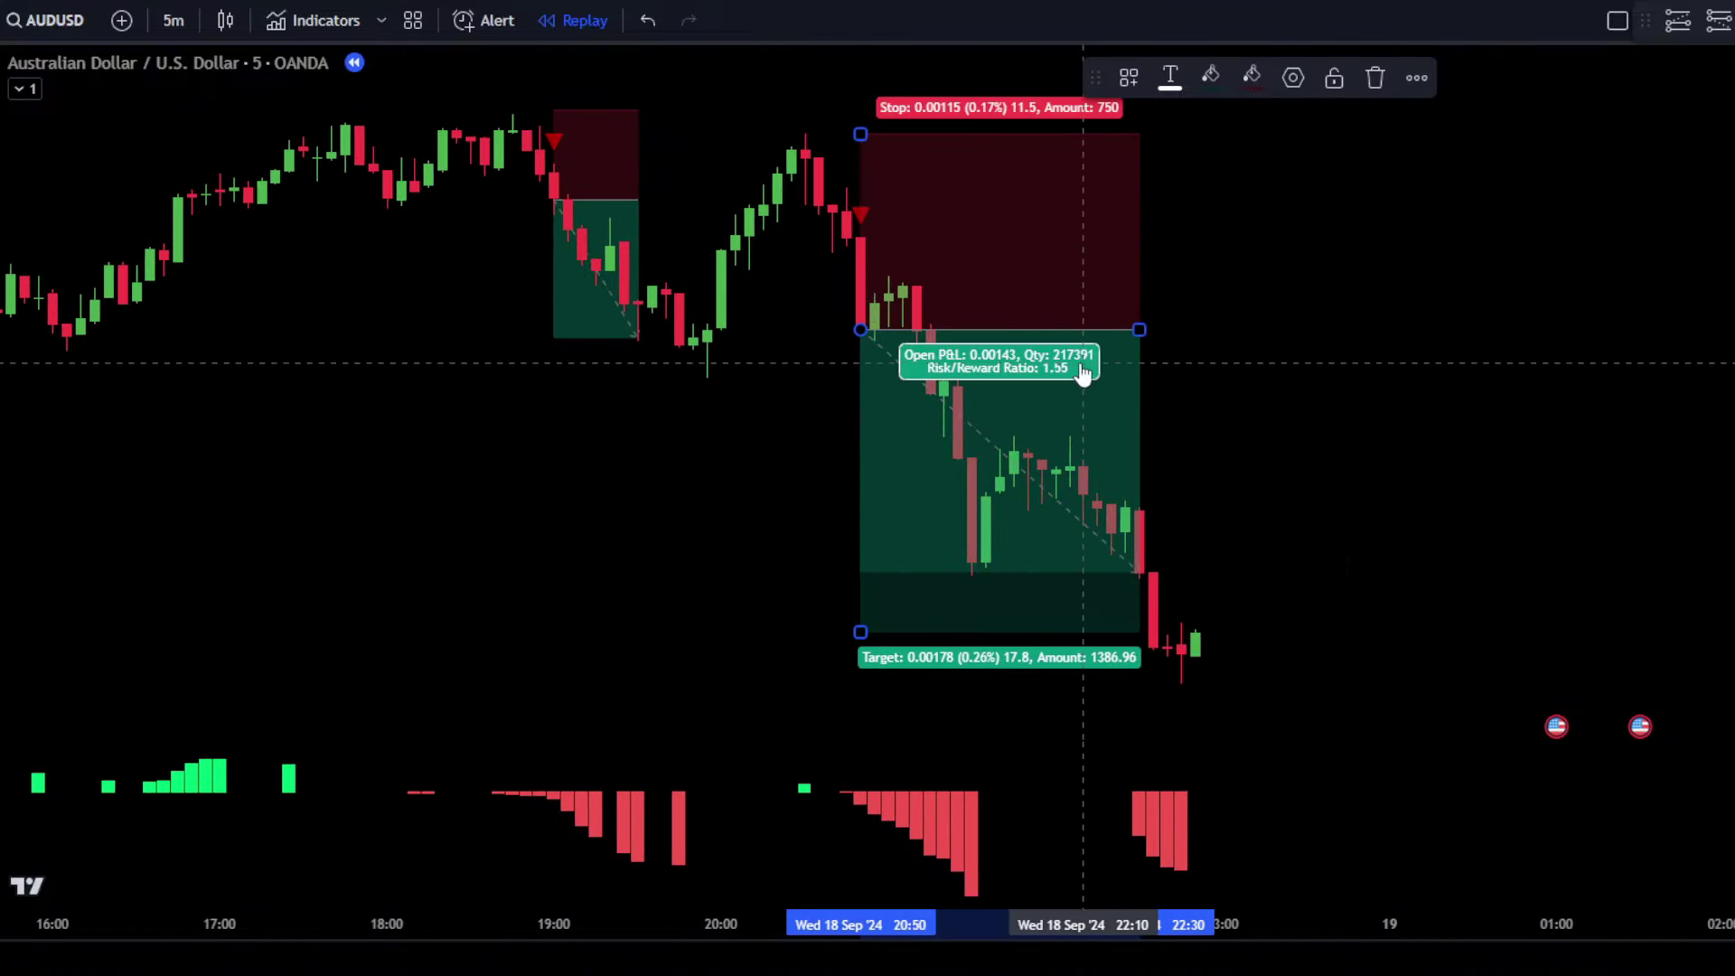
pyautogui.click(1224, 341)
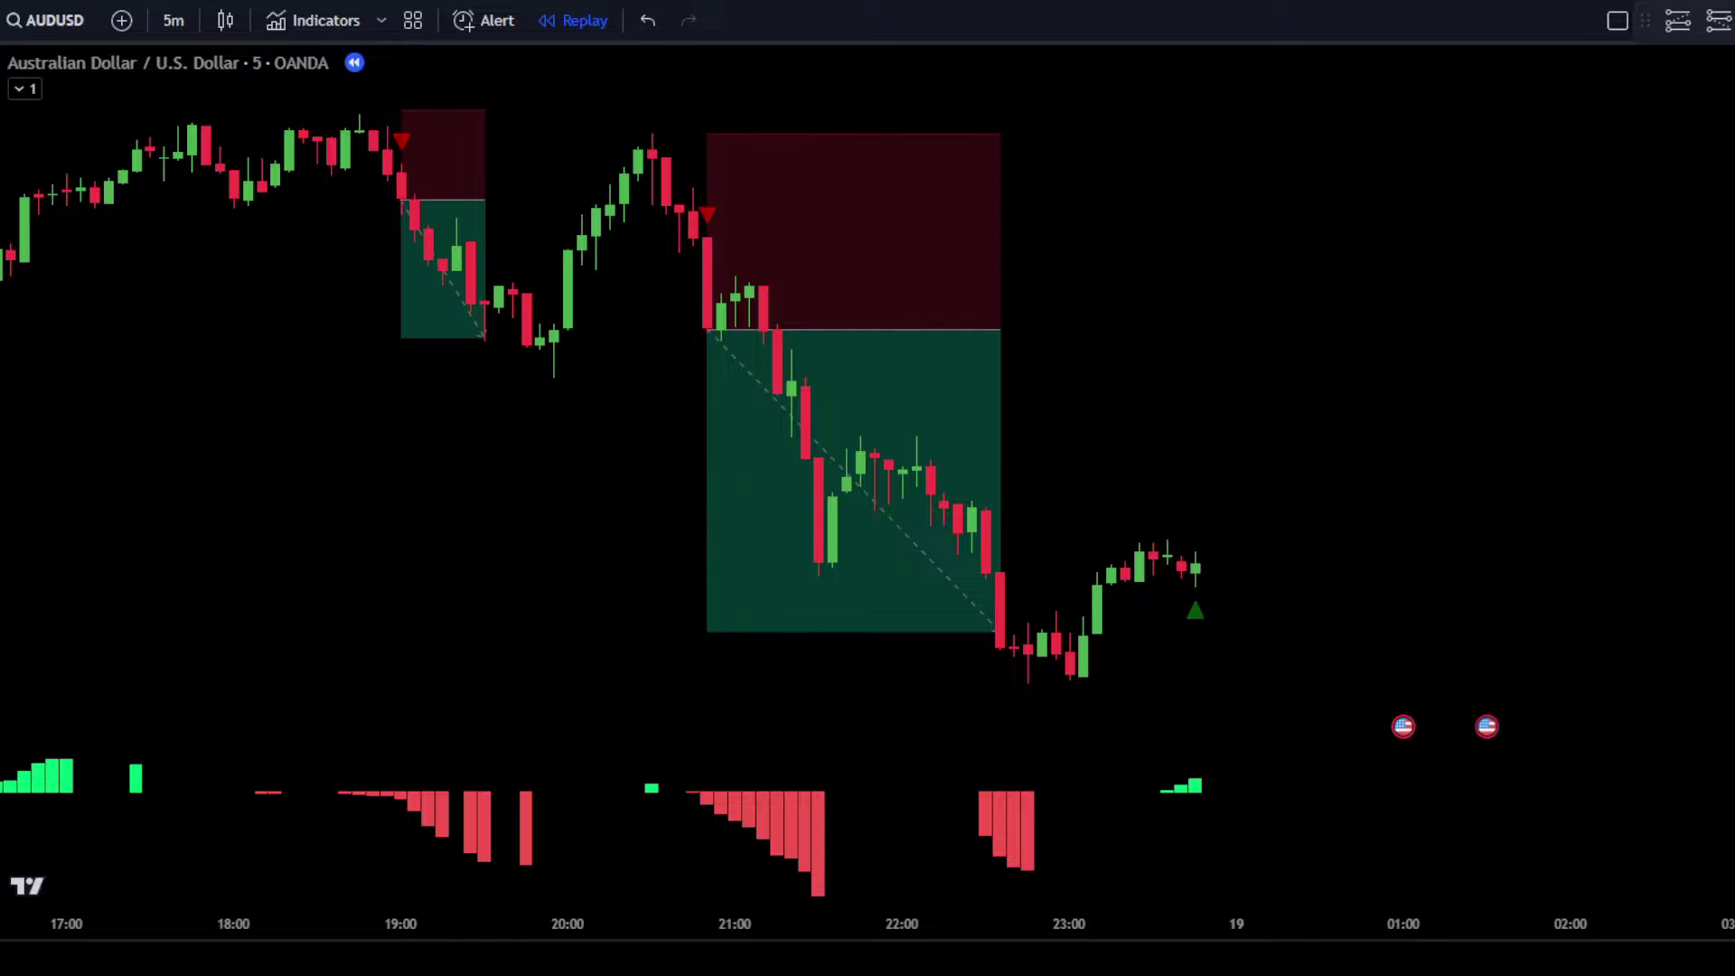
# Place a long position on the 13:00 buy candle with stop slightly lower and target at about 1.54 risk/reward.
pyautogui.click(1678, 20)
pyautogui.click(1195, 564)
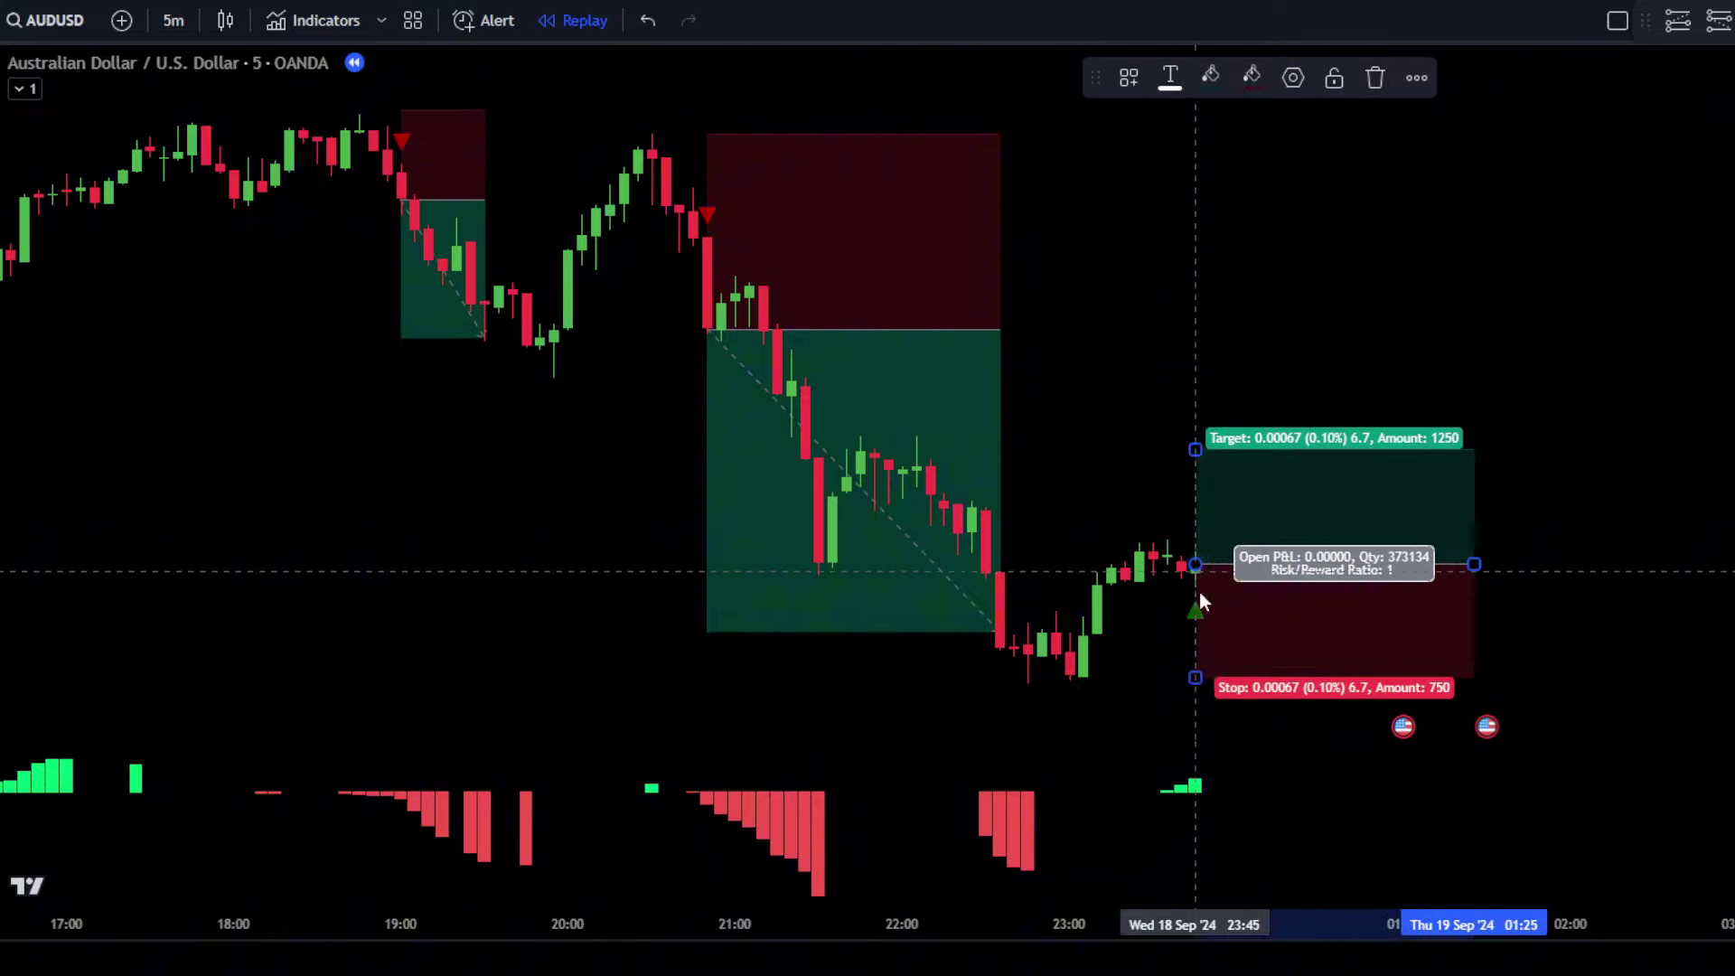
pyautogui.moveTo(1195, 677); pyautogui.dragTo(1196, 683)
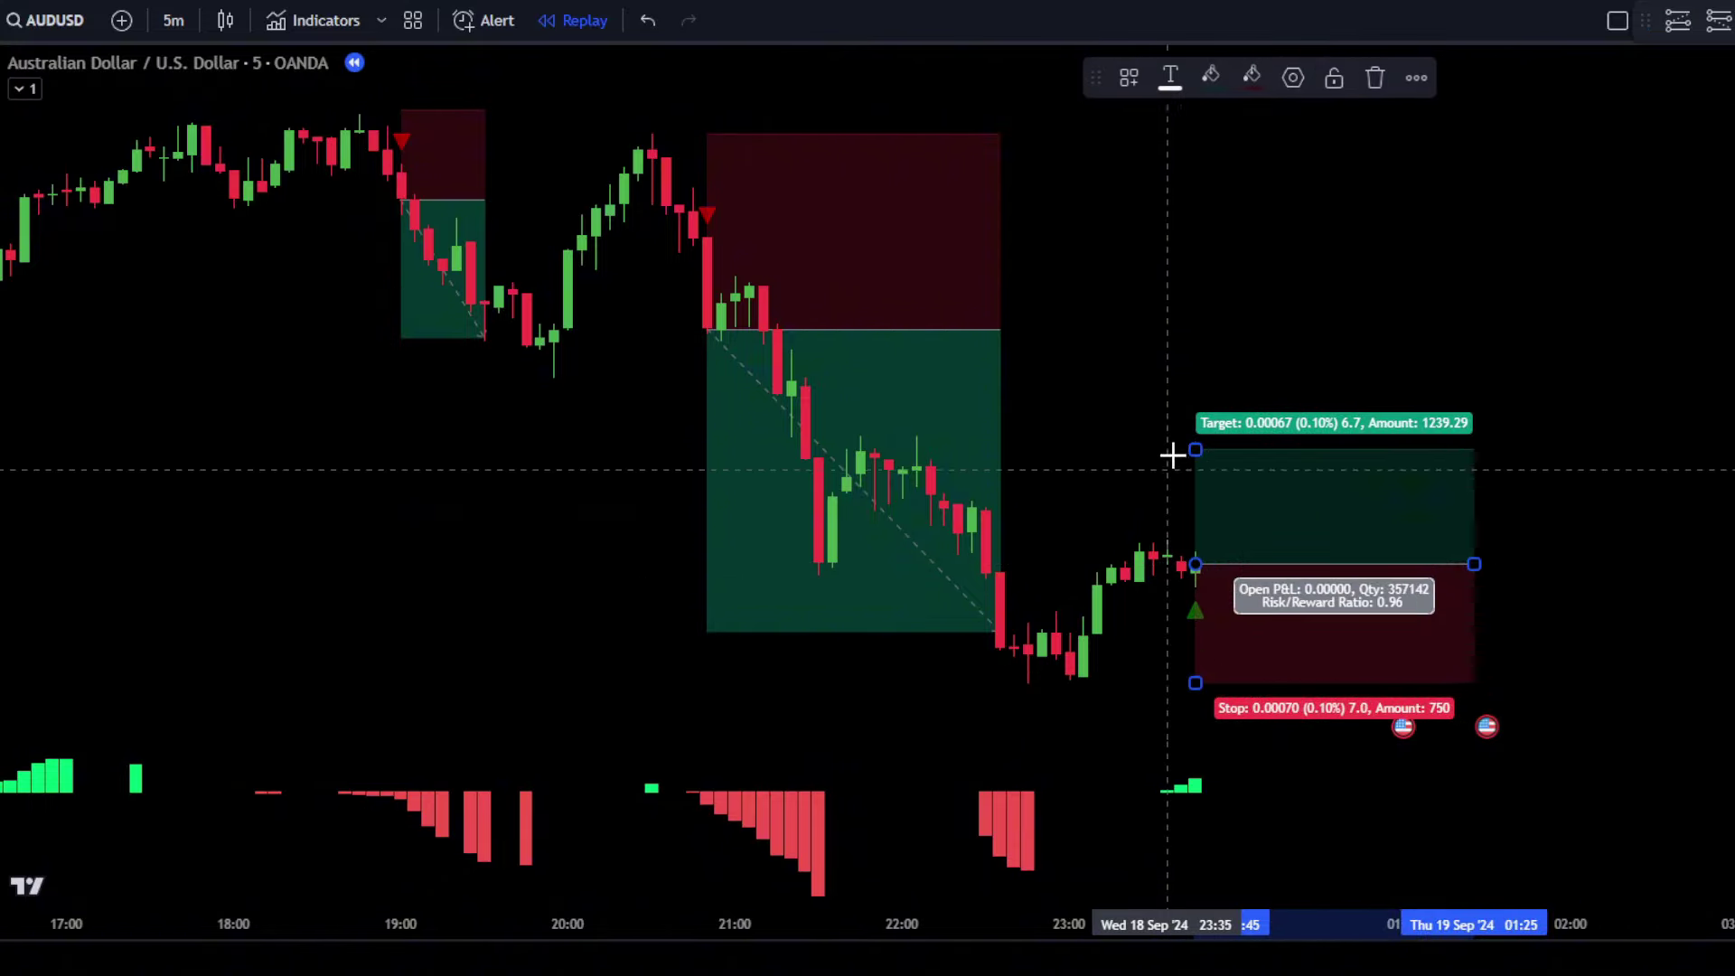
pyautogui.moveTo(1202, 449); pyautogui.dragTo(1189, 381)
pyautogui.click(1130, 464)
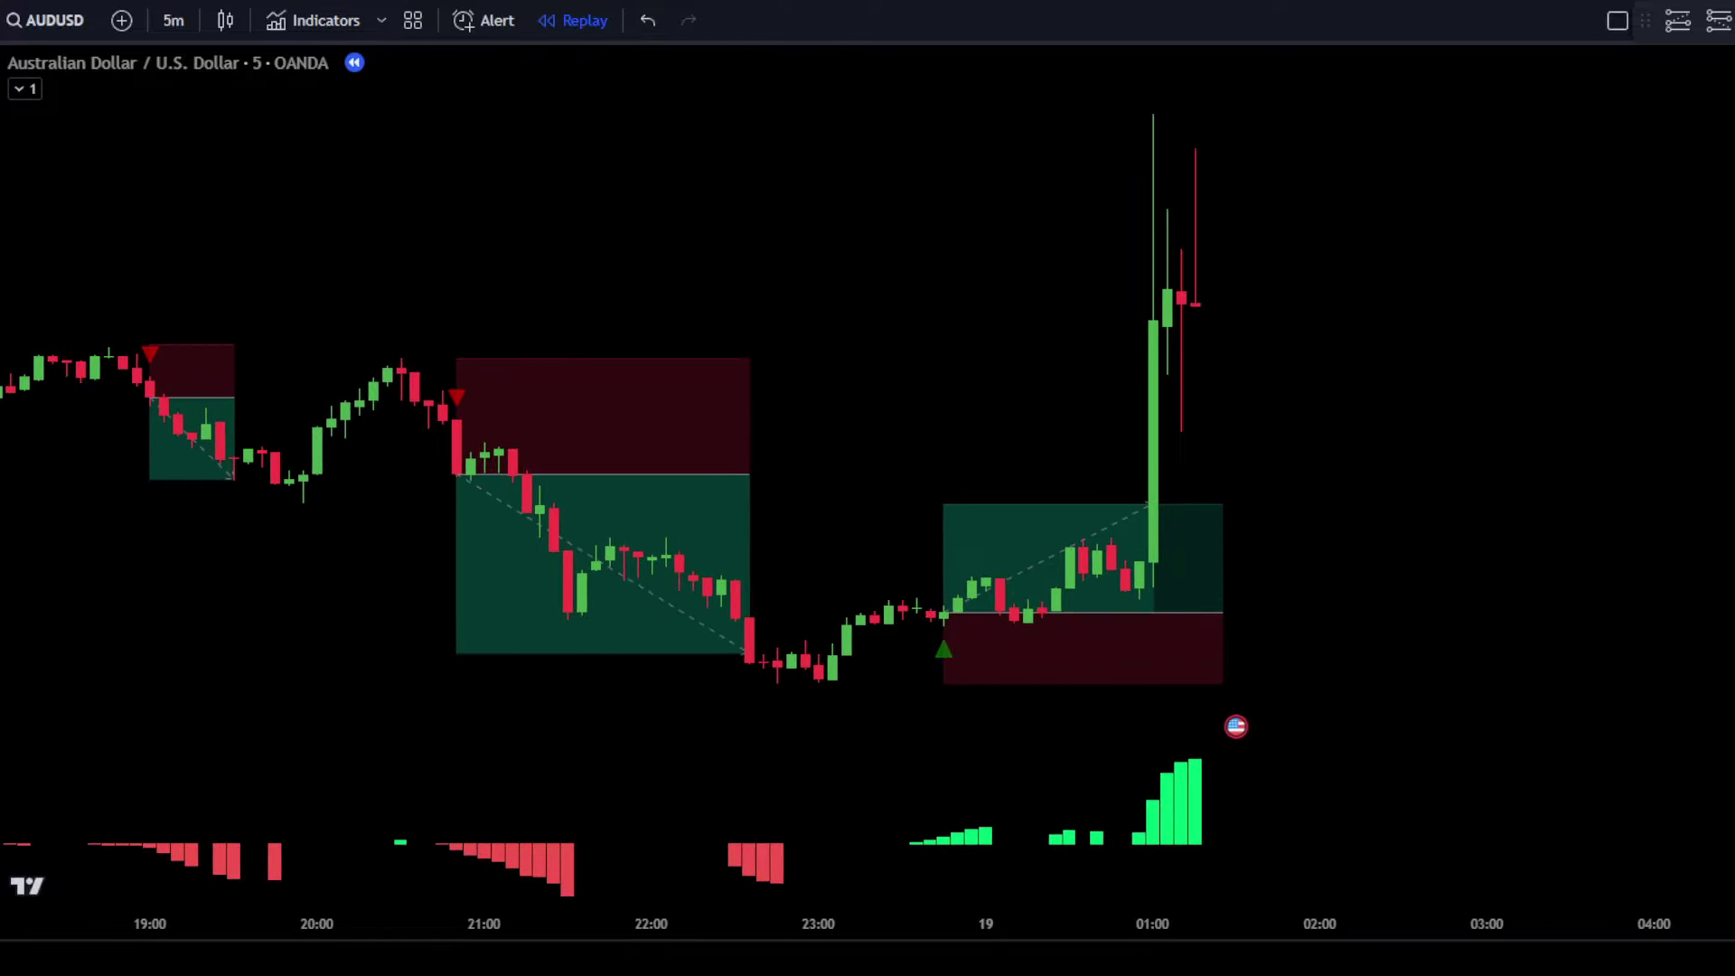
# Shorten the long position so it ends at the candle that reached the target.
pyautogui.click(1211, 614)
pyautogui.moveTo(1223, 613); pyautogui.dragTo(1154, 612)
pyautogui.click(1251, 585)
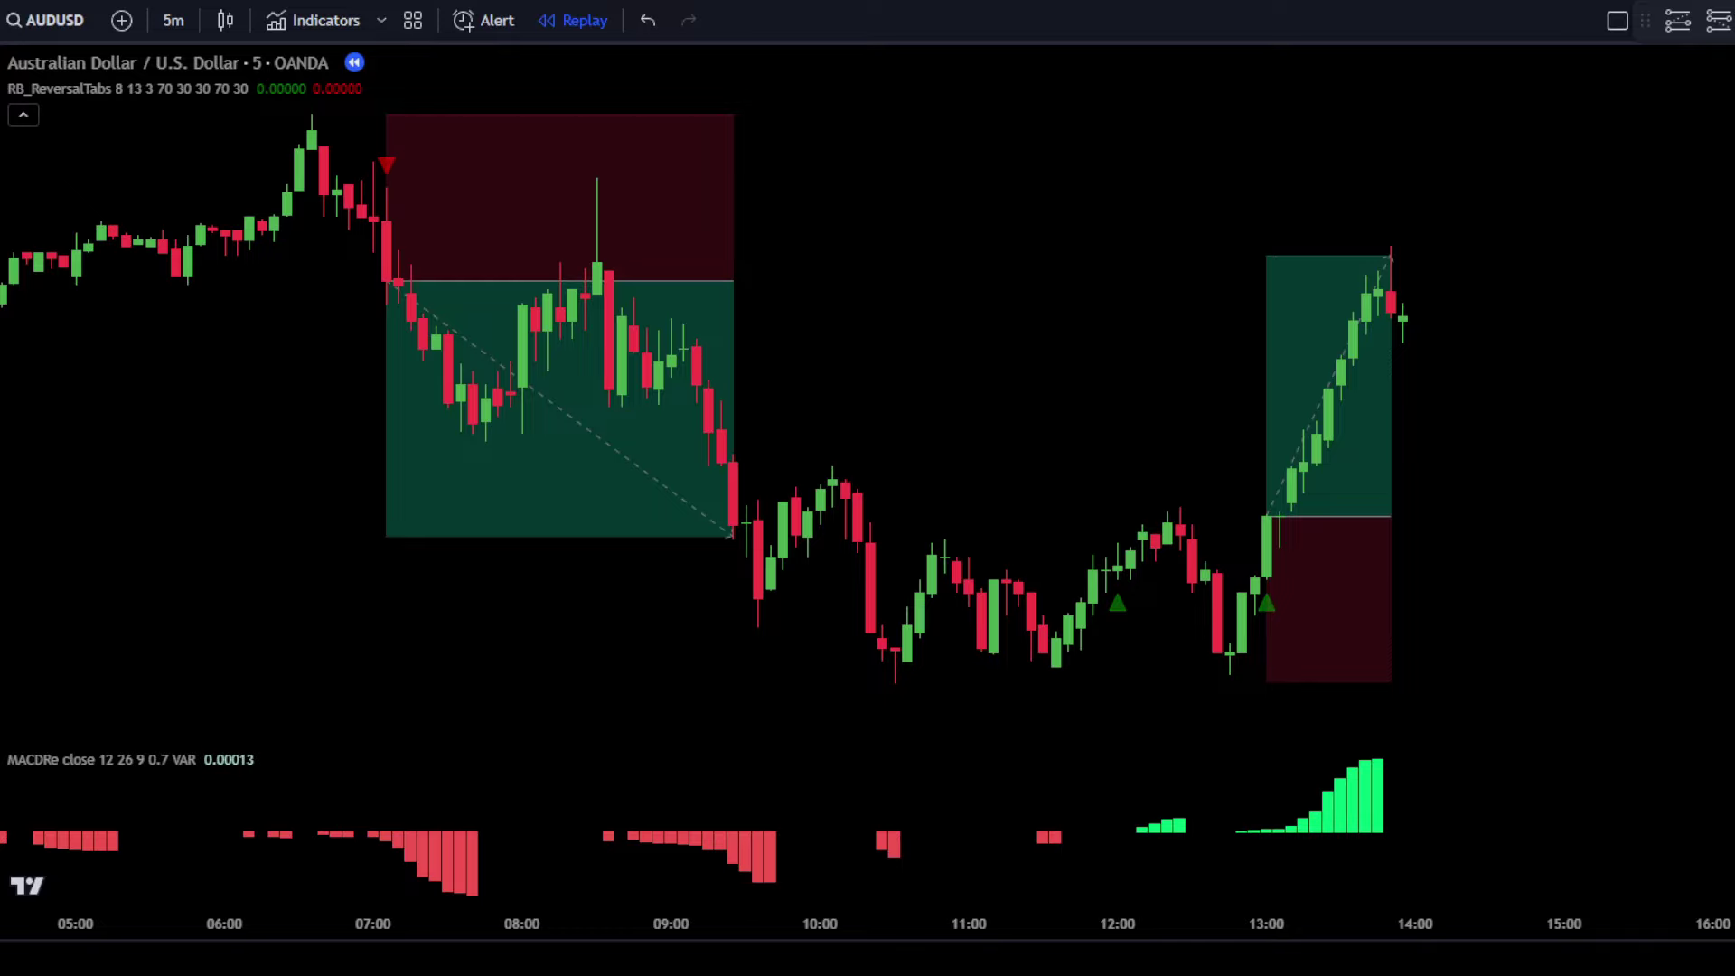
# Add CM EMA Trend Bars via a 'cm ema trends' search and collapse the indicator legend.
pyautogui.click(304, 24)
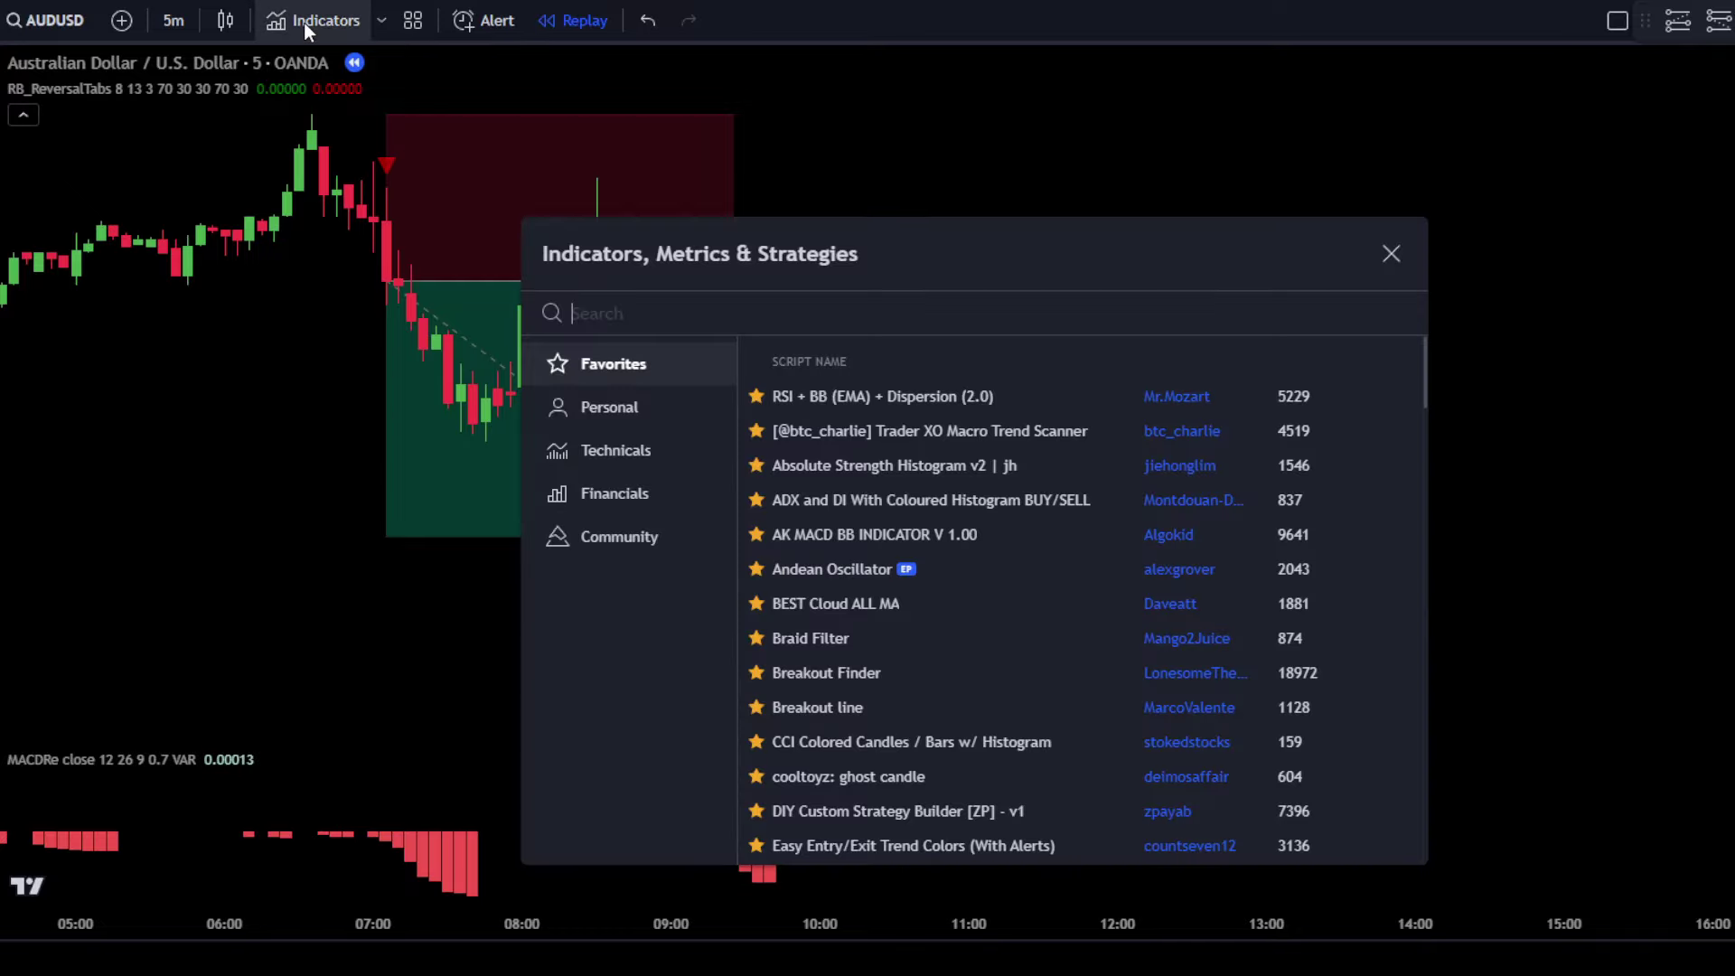
pyautogui.write('cm ')
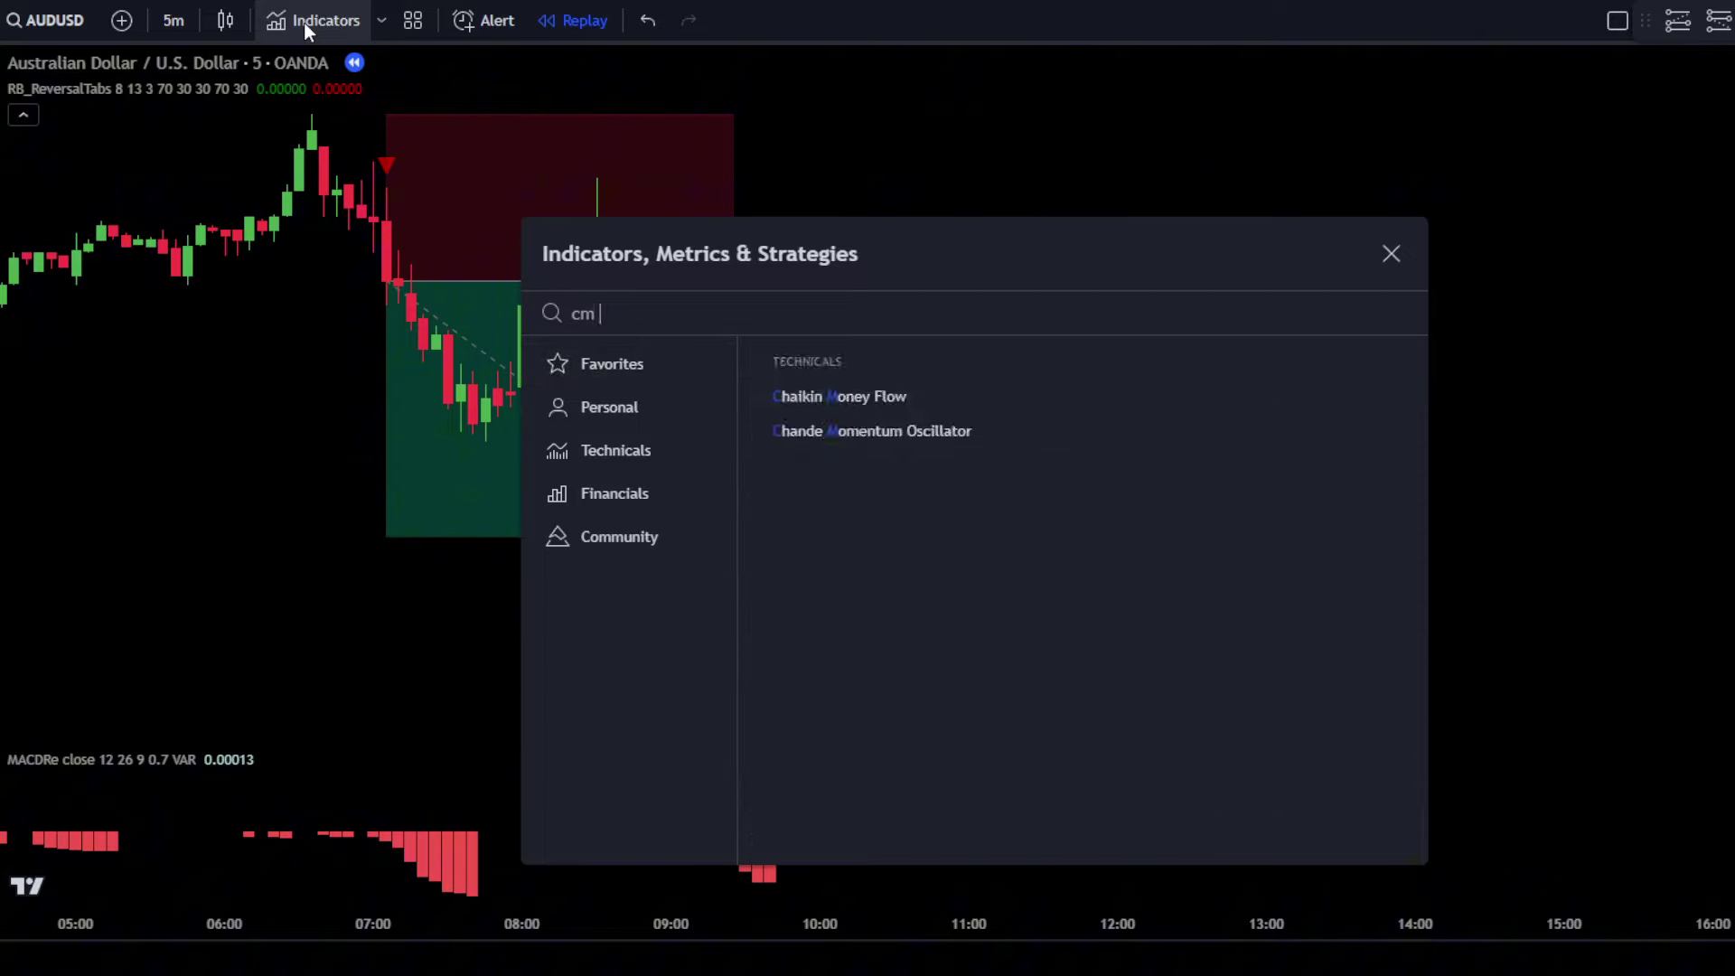
pyautogui.write('ema trend')
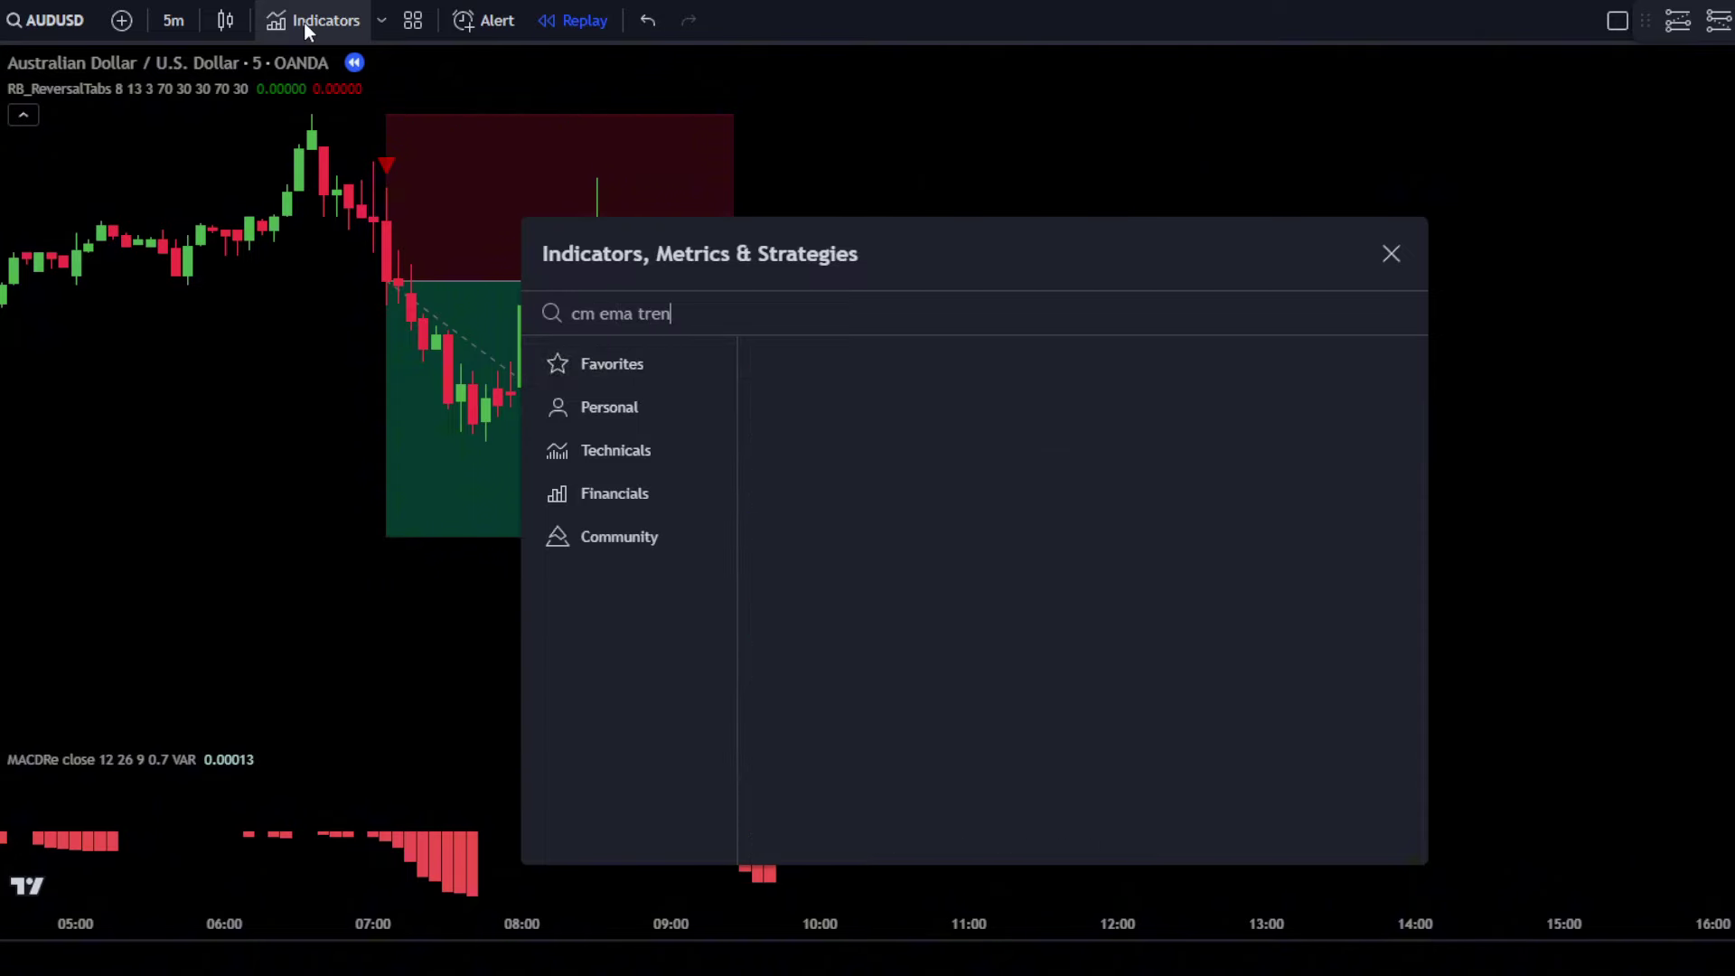
pyautogui.write('s')
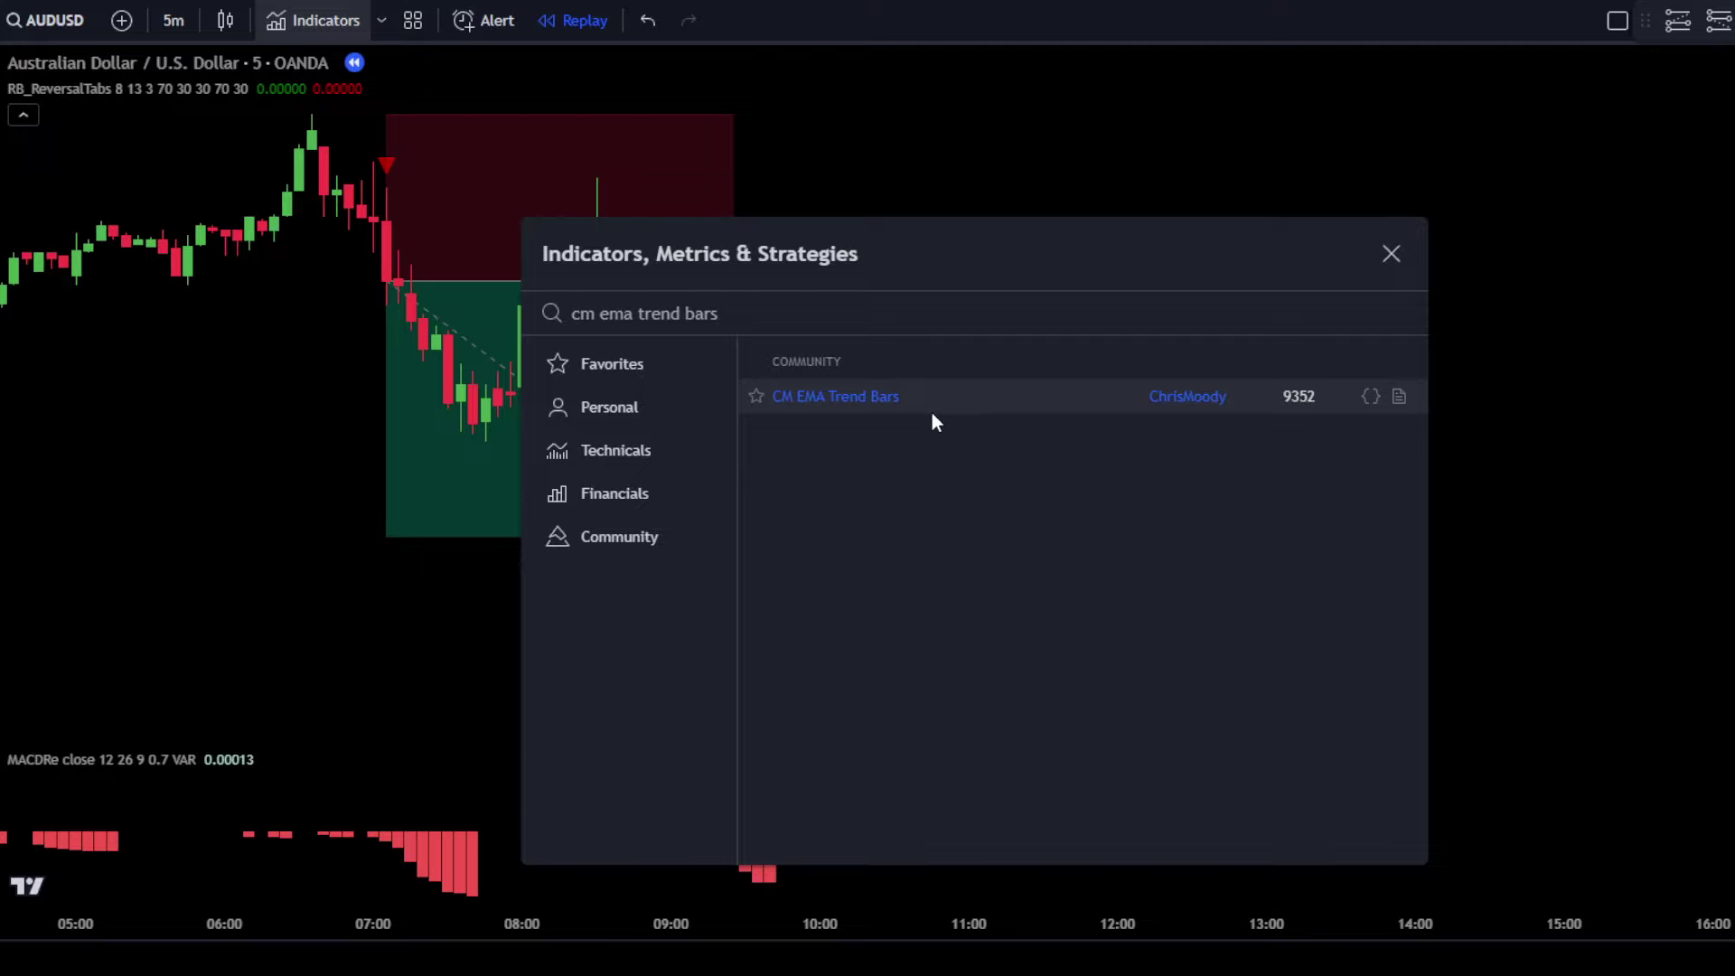
pyautogui.click(933, 415)
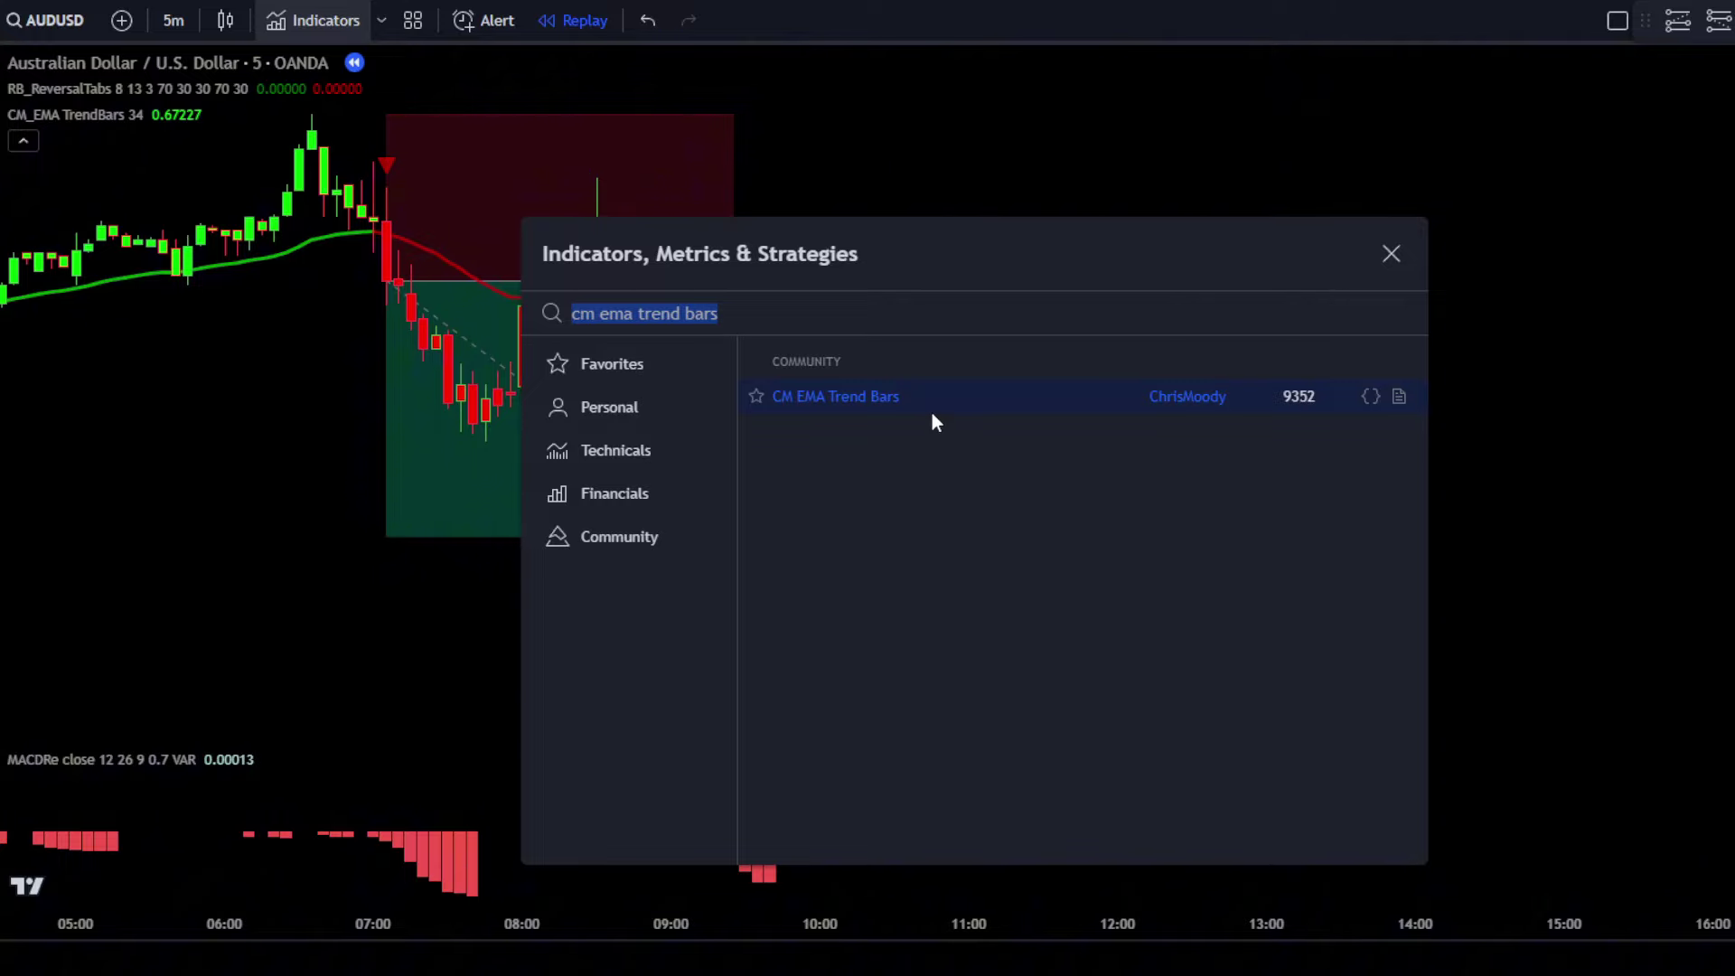
pyautogui.click(1396, 253)
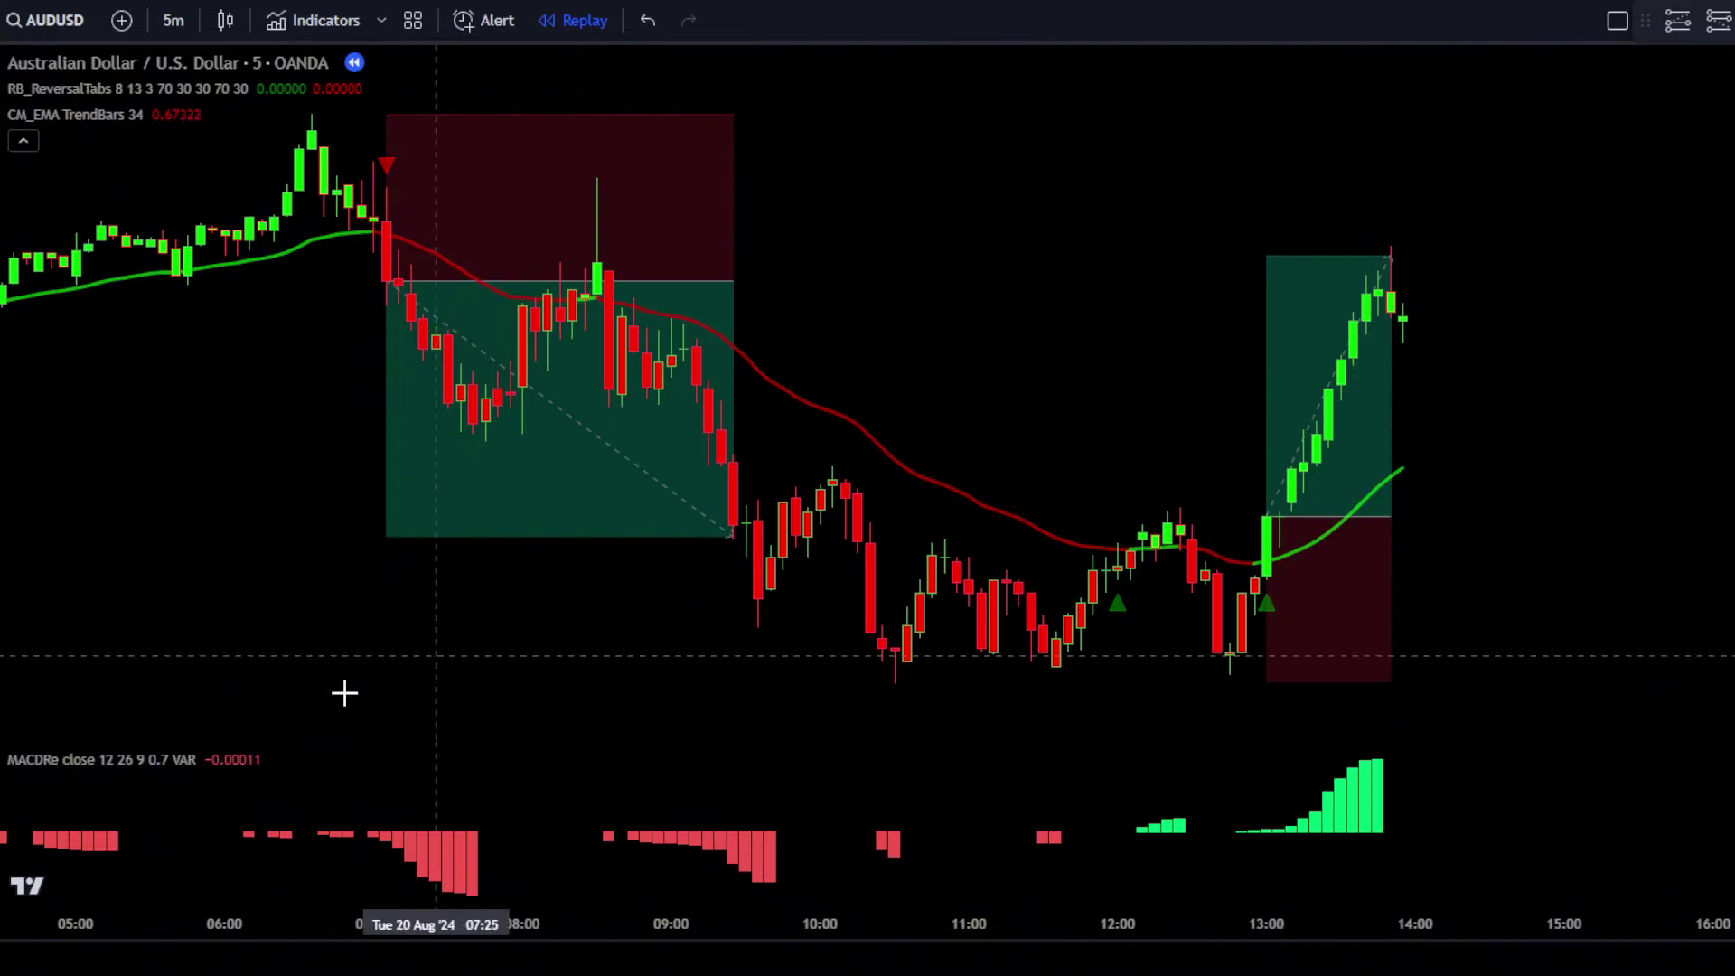
pyautogui.click(24, 140)
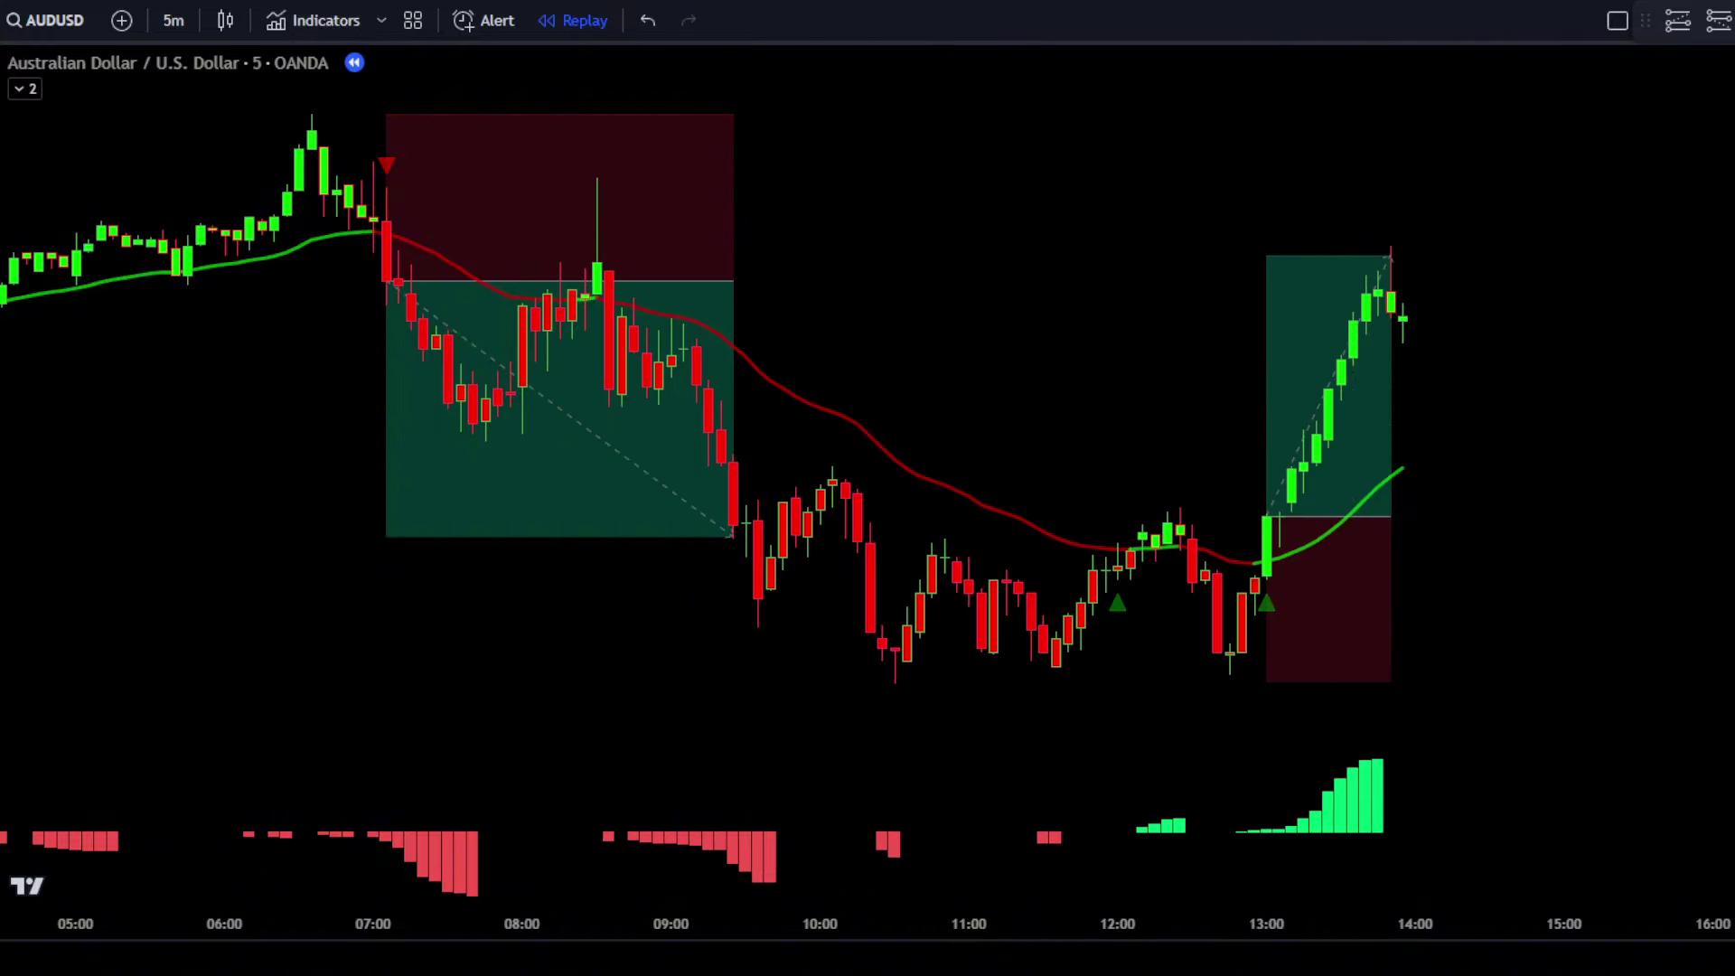